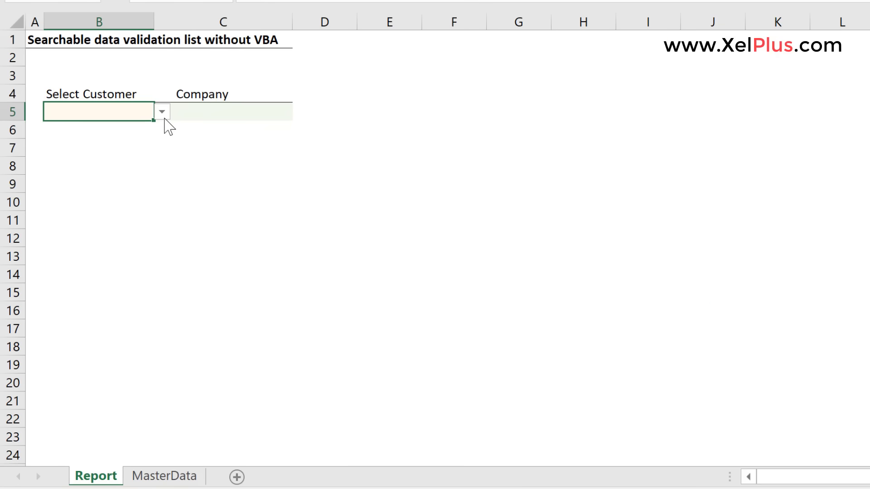
- Browse B5's customer dropdown, then search gar and pick the matching customer
{"action": "left_click", "coordinate": [164, 119]}
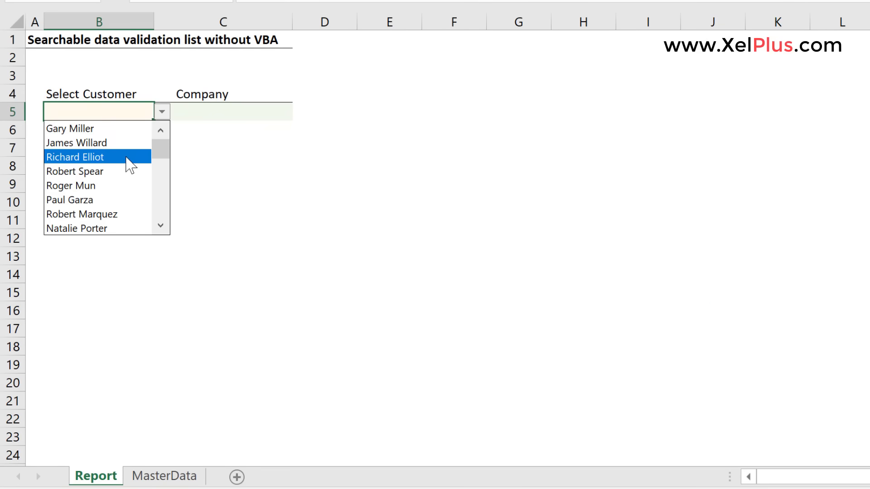
{"action": "left_click_drag", "start_coordinate": [160, 154], "coordinate": [159, 217]}
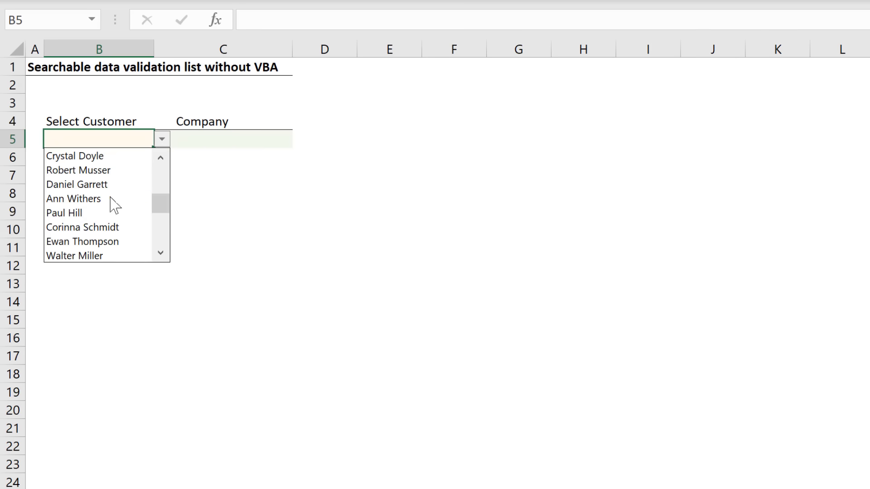
{"action": "left_click", "coordinate": [115, 135]}
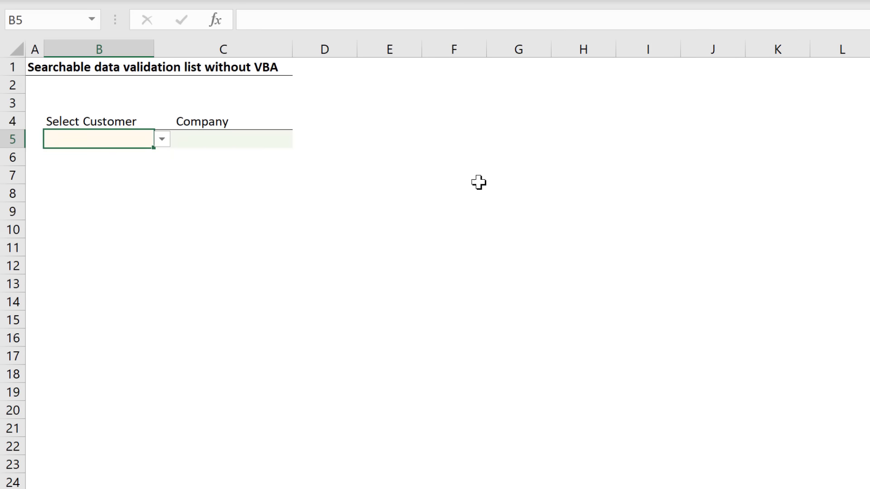
{"action": "type", "text": "gar"}
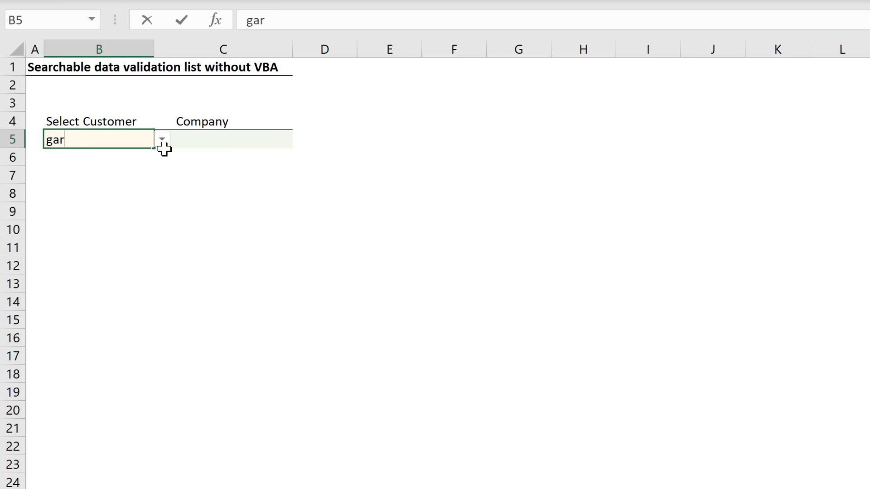
{"action": "left_click", "coordinate": [162, 144]}
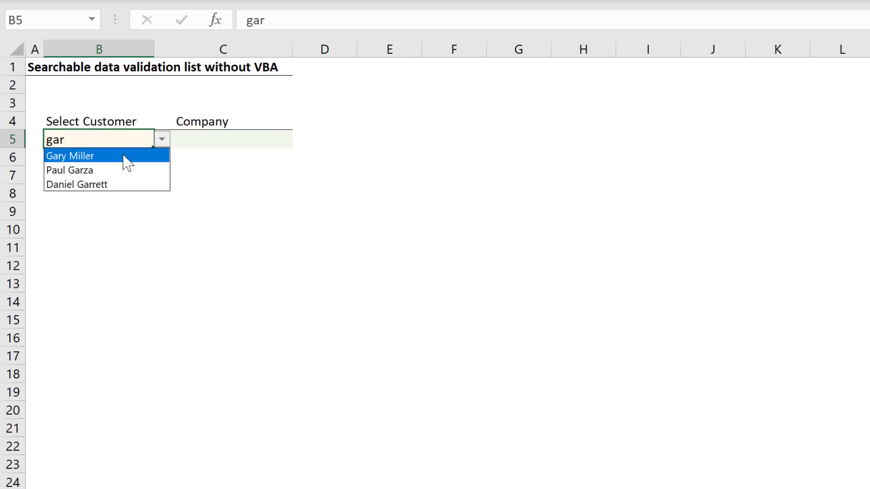
{"action": "left_click", "coordinate": [110, 172]}
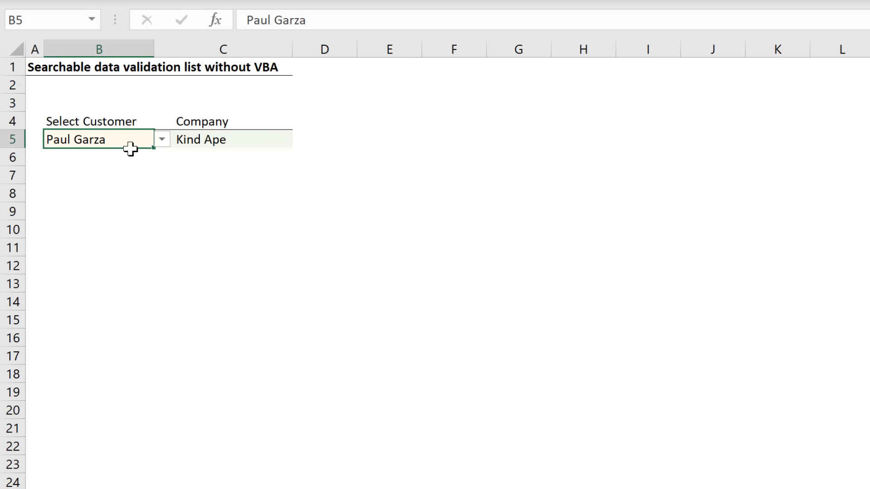
- Search rob and pick the matching customer, then clear B5 and reopen the full list
{"action": "type", "text": "rob"}
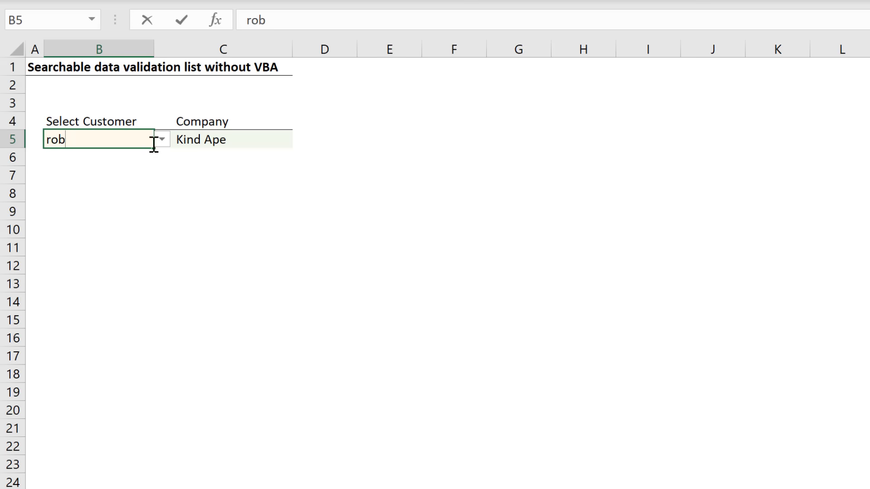
{"action": "left_click", "coordinate": [162, 139]}
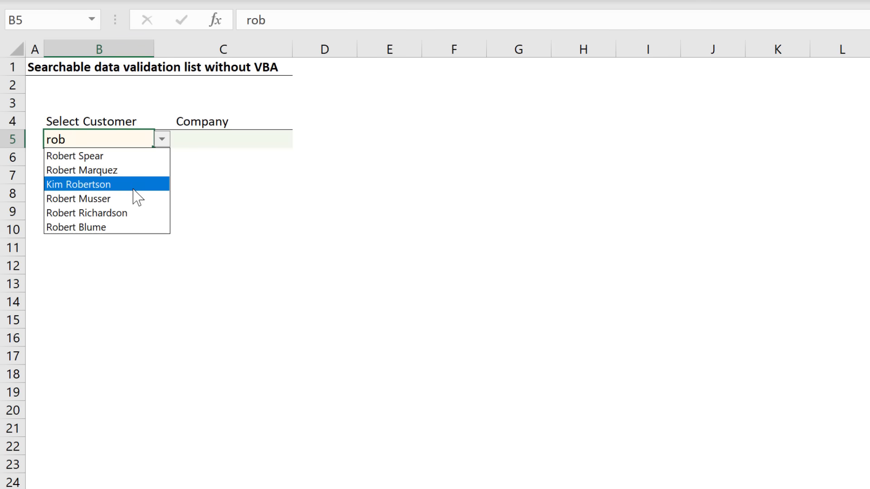
{"action": "left_click", "coordinate": [133, 189]}
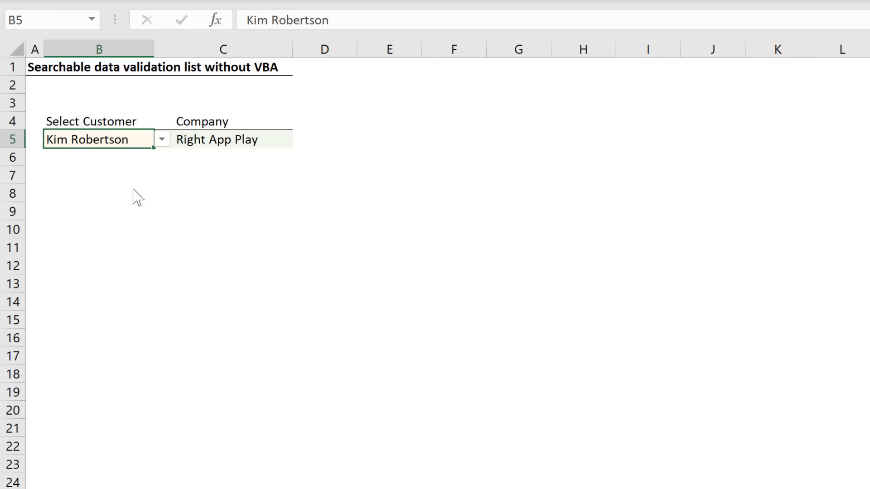
{"action": "key", "text": "Delete"}
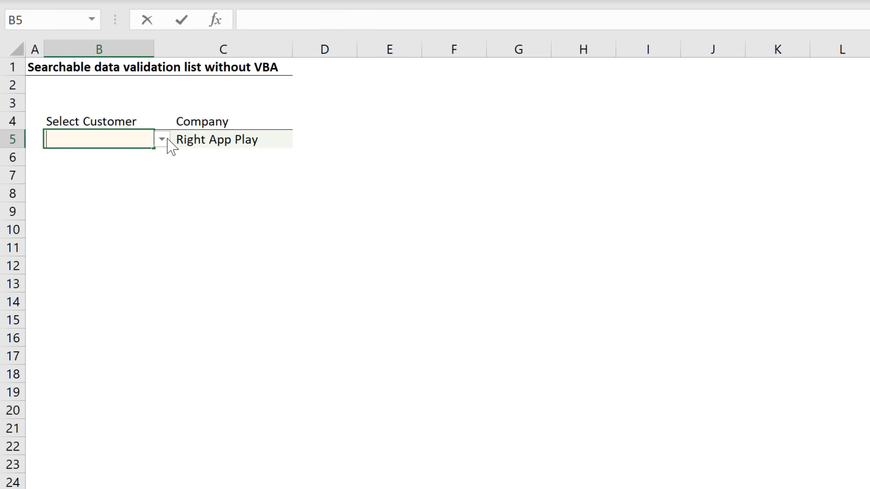
{"action": "left_click", "coordinate": [166, 140]}
{"action": "left_click_drag", "start_coordinate": [160, 181], "coordinate": [160, 260]}
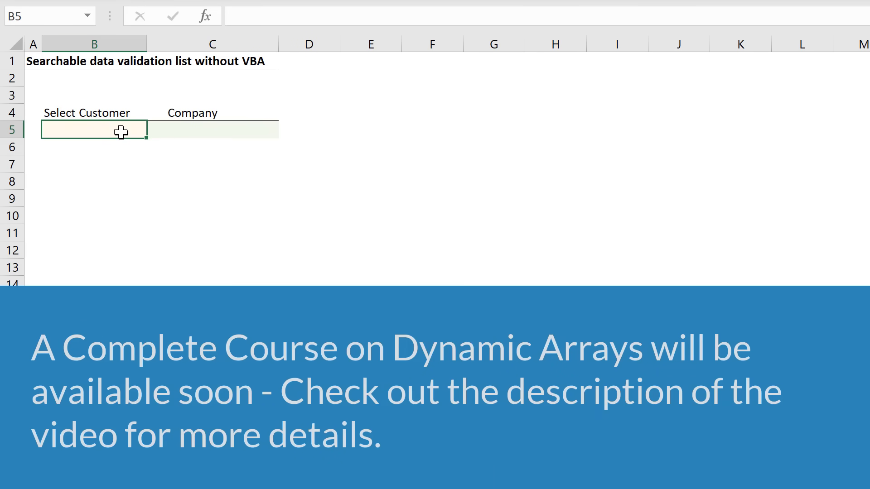
- Check cells C5 and B5, then review the MasterData customer list from last entry back to A1
{"action": "left_click", "coordinate": [183, 136]}
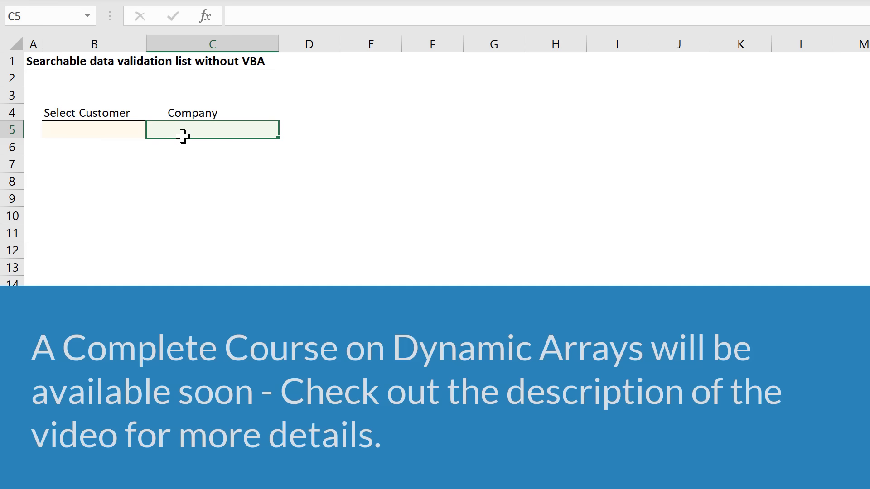
{"action": "left_click", "coordinate": [116, 126]}
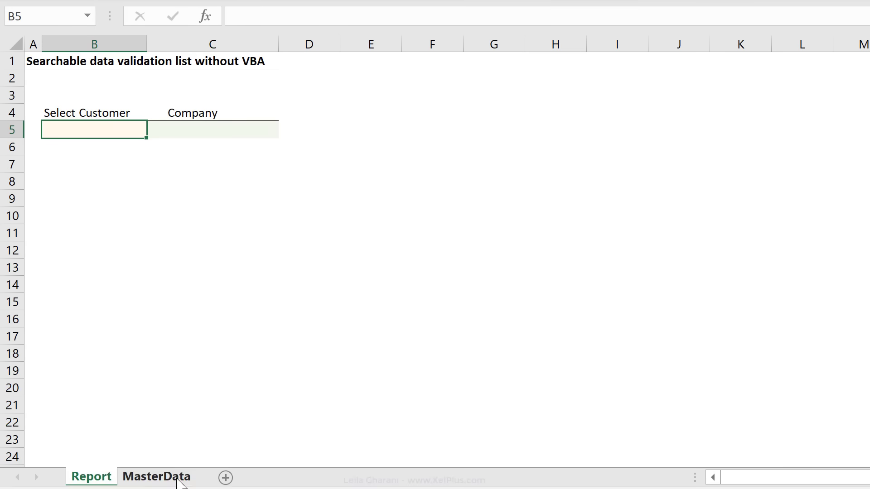
{"action": "left_click", "coordinate": [177, 478]}
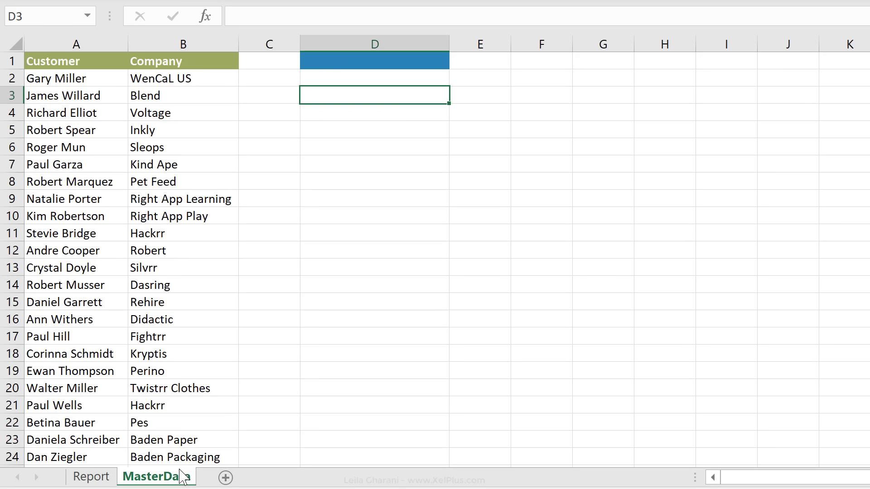
{"action": "left_click", "coordinate": [79, 93]}
{"action": "left_click", "coordinate": [188, 113]}
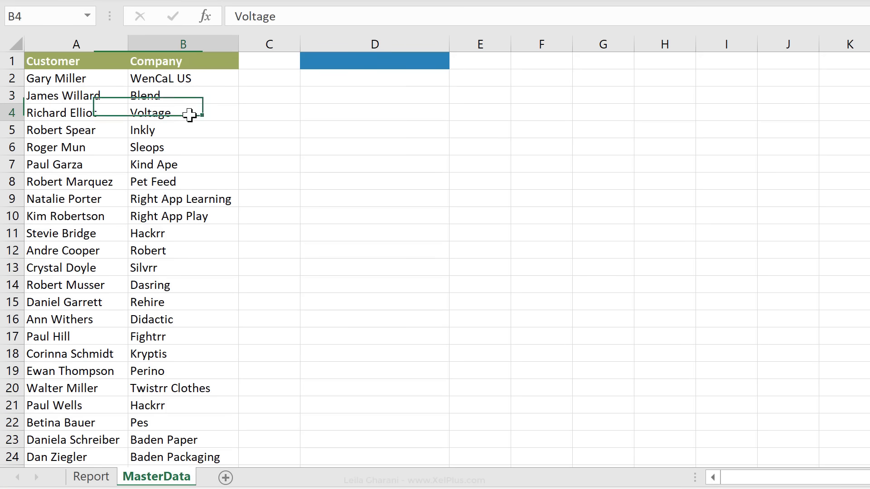
{"action": "key", "text": "Left"}
{"action": "key", "text": "ctrl+Down"}
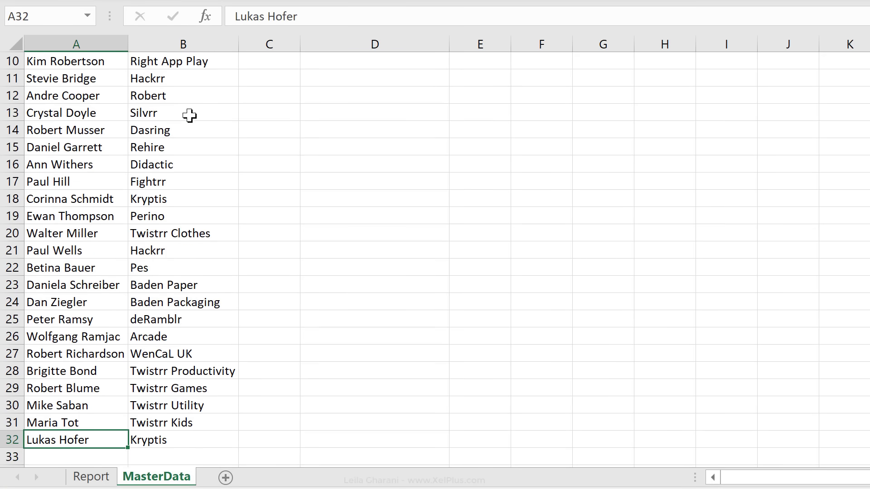
{"action": "key", "text": "ctrl+Up"}
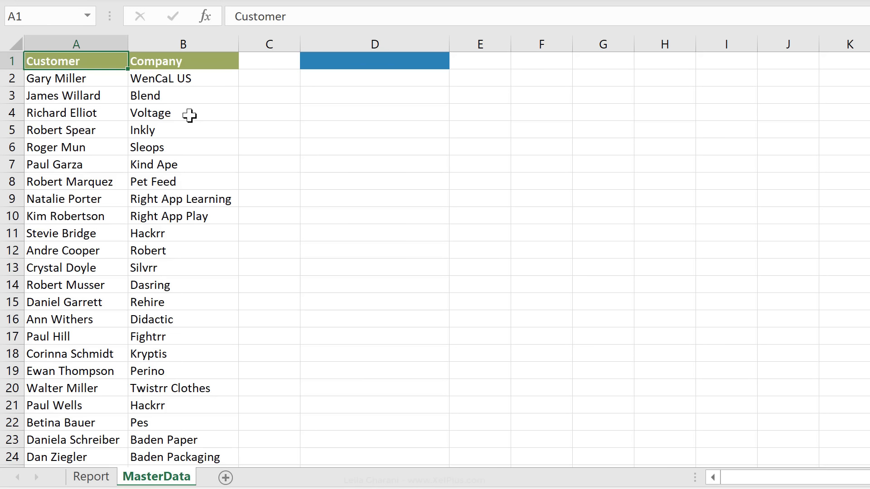
- Enter gar as the search text in Report cell B5
{"action": "left_click", "coordinate": [104, 480]}
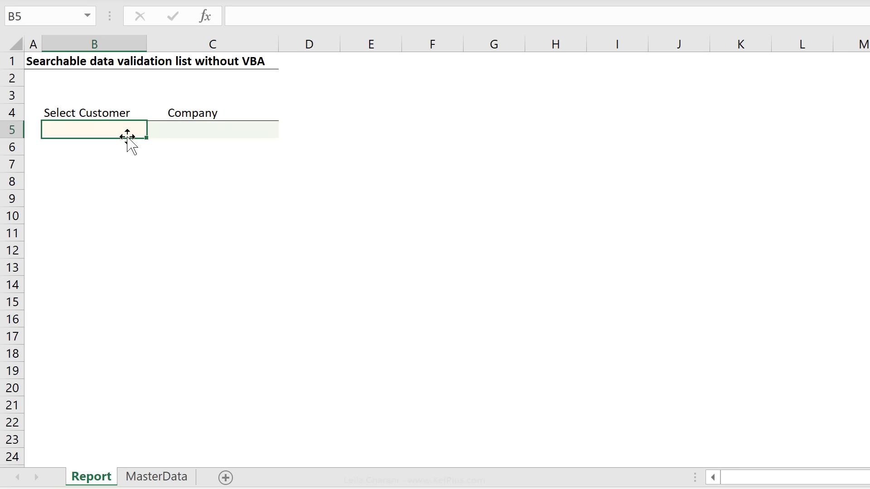
{"action": "type", "text": "gar"}
{"action": "key", "text": "Return"}
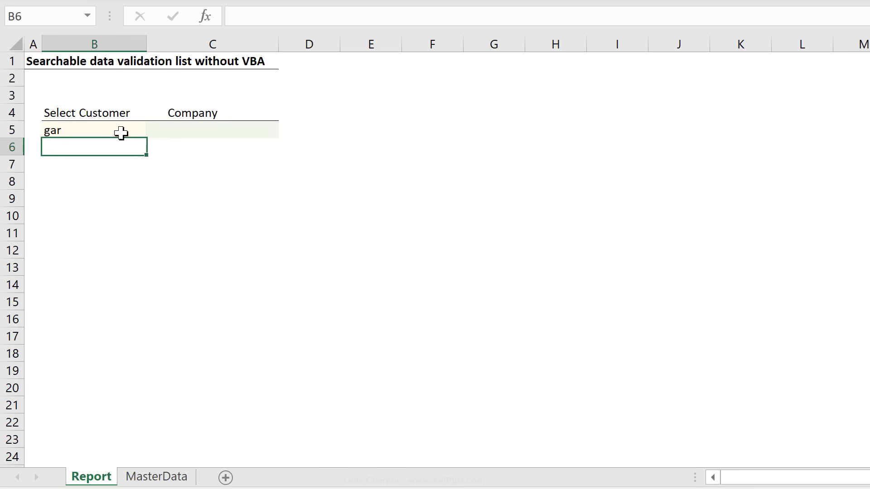
{"action": "left_click", "coordinate": [120, 132]}
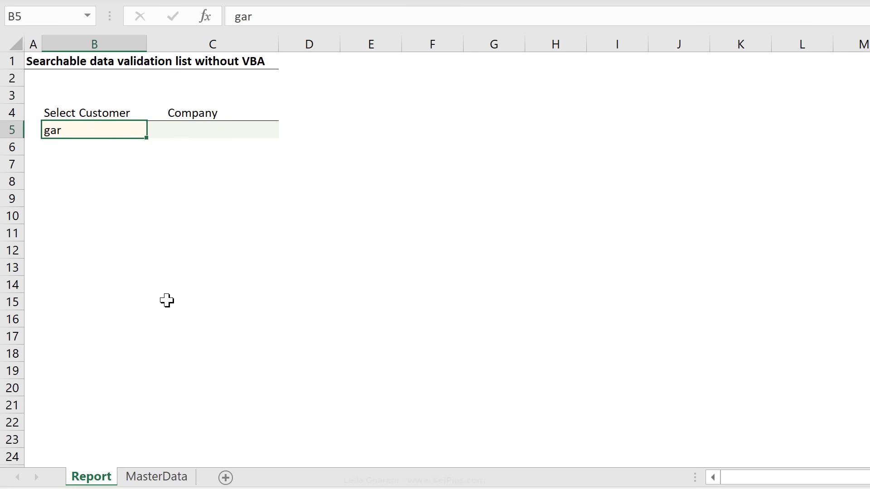
- On MasterData, select customer names A2:A17 and helper cells D2:D7, then visit header D1
{"action": "left_click", "coordinate": [158, 477]}
{"action": "left_click_drag", "start_coordinate": [74, 85], "coordinate": [86, 344]}
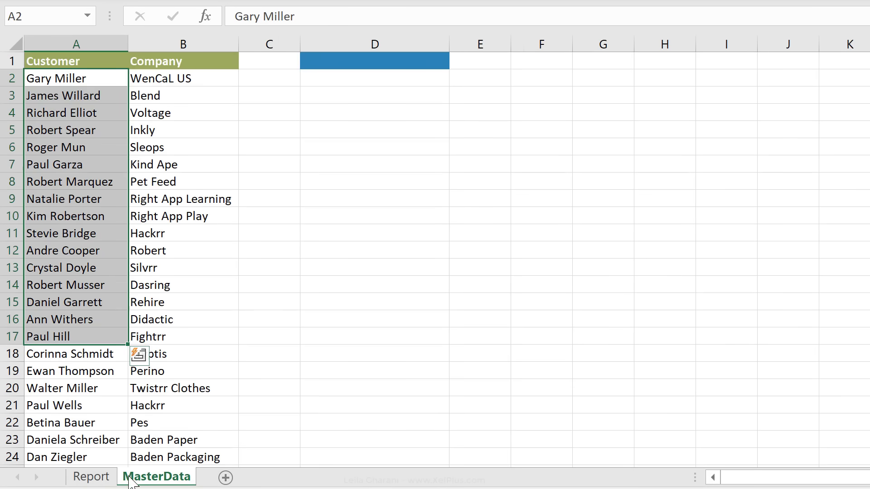
{"action": "left_click", "coordinate": [107, 474]}
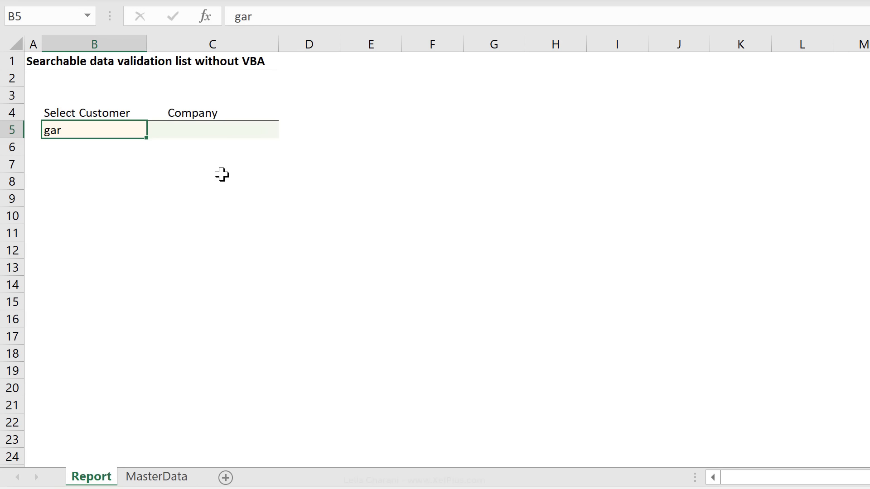
{"action": "left_click", "coordinate": [157, 477]}
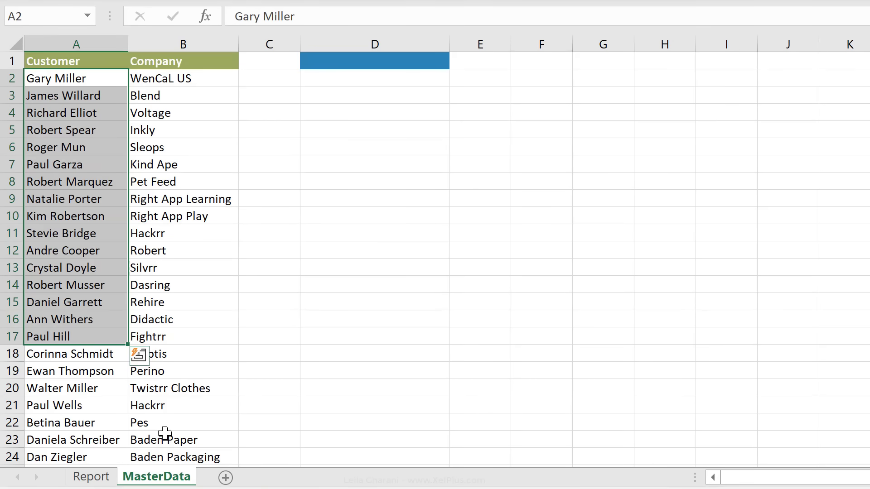
{"action": "left_click_drag", "start_coordinate": [360, 86], "coordinate": [365, 159]}
{"action": "left_click", "coordinate": [91, 477]}
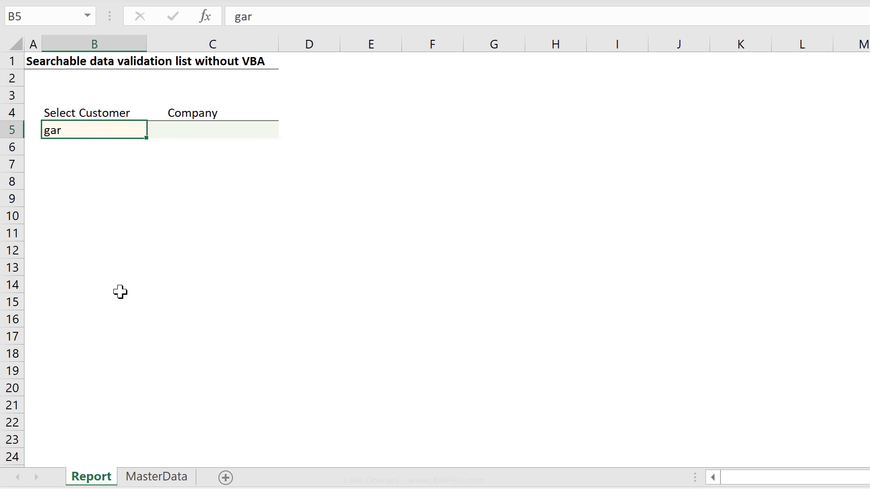
{"action": "left_click", "coordinate": [143, 477]}
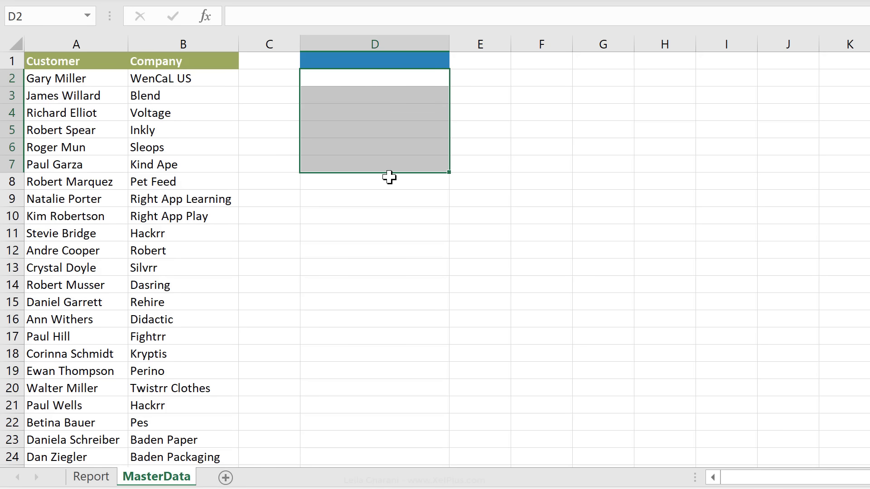
{"action": "key", "text": "Up"}
{"action": "key", "text": "Down"}
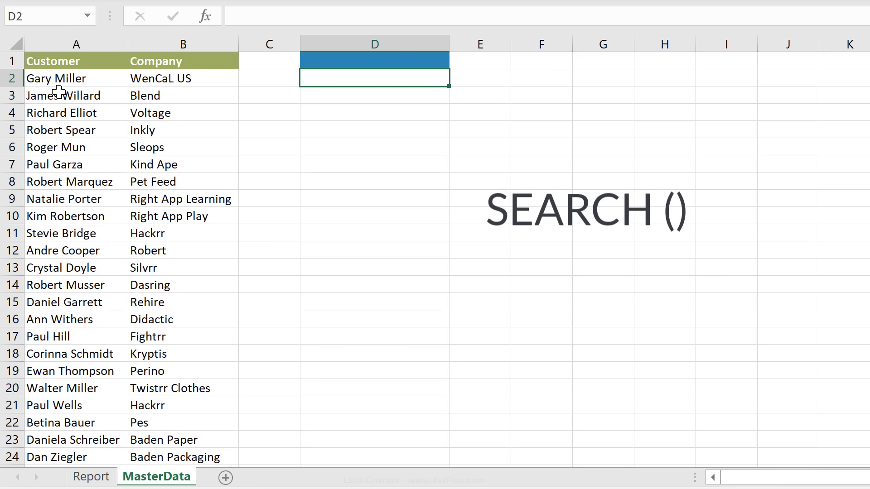
- Put the test search text gar in MasterData cell D1
{"action": "key", "text": "Up"}
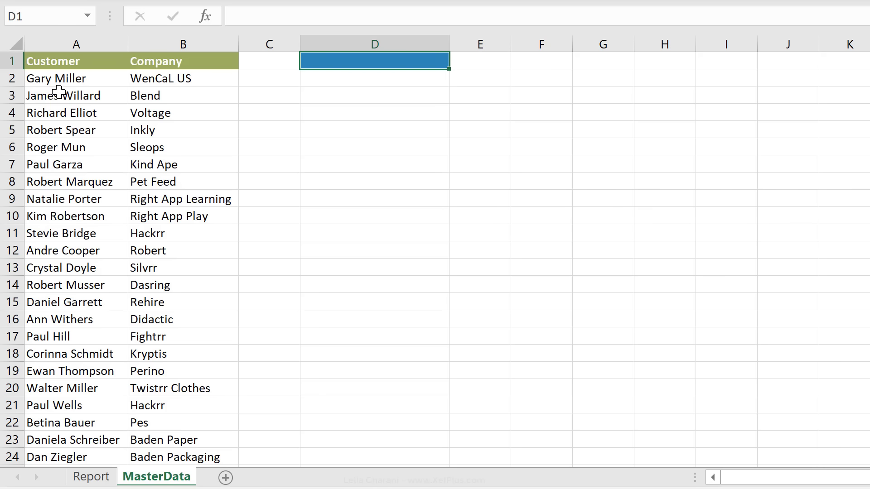
{"action": "type", "text": "gar"}
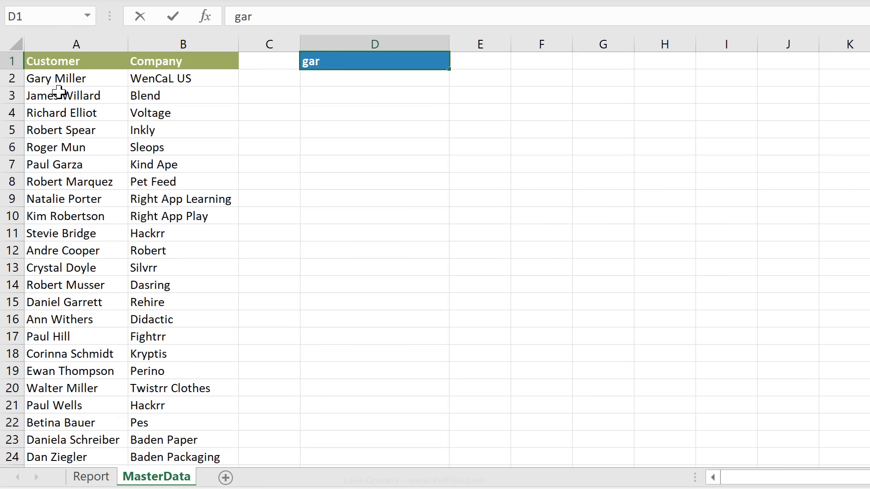
{"action": "key", "text": "Return"}
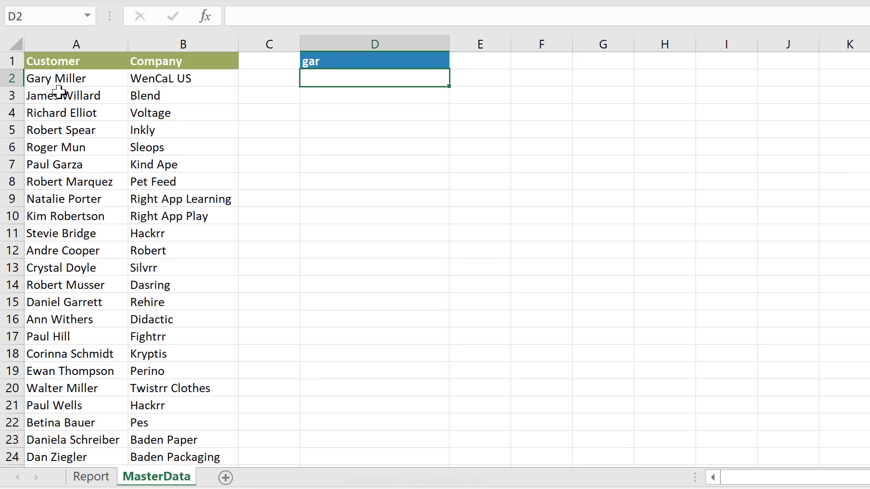
{"action": "key", "text": "Down"}
{"action": "key", "text": "Down"}
{"action": "key", "text": "Down"}
{"action": "key", "text": "Down"}
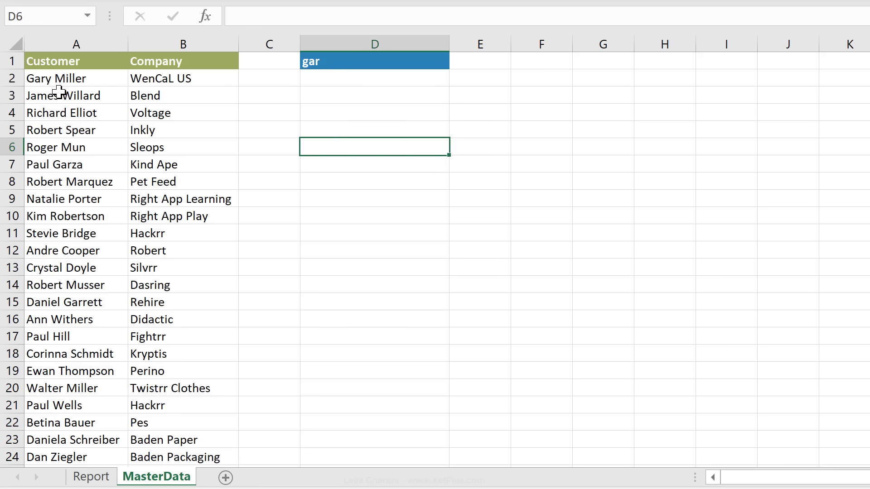
{"action": "key", "text": "Up"}
{"action": "key", "text": "Up"}
{"action": "key", "text": "Up"}
{"action": "key", "text": "Up"}
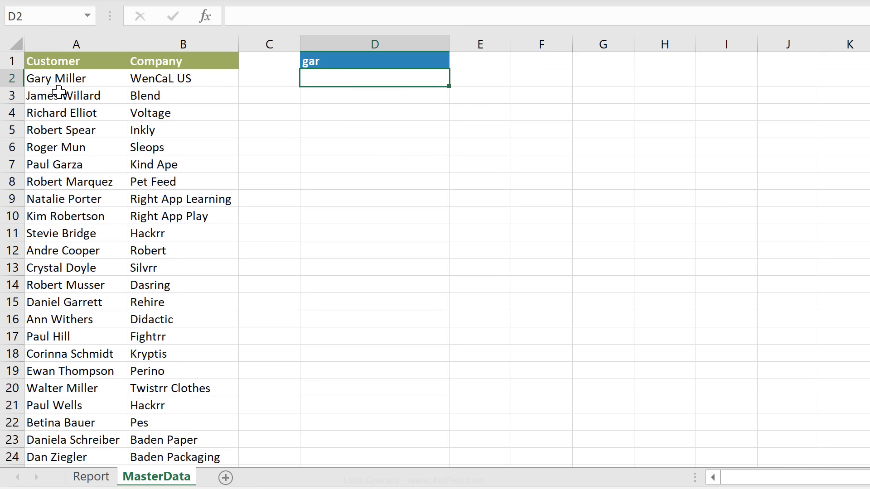
- Enter =SEARCH(D1,A2) in D2
{"action": "type", "text": "=search"}
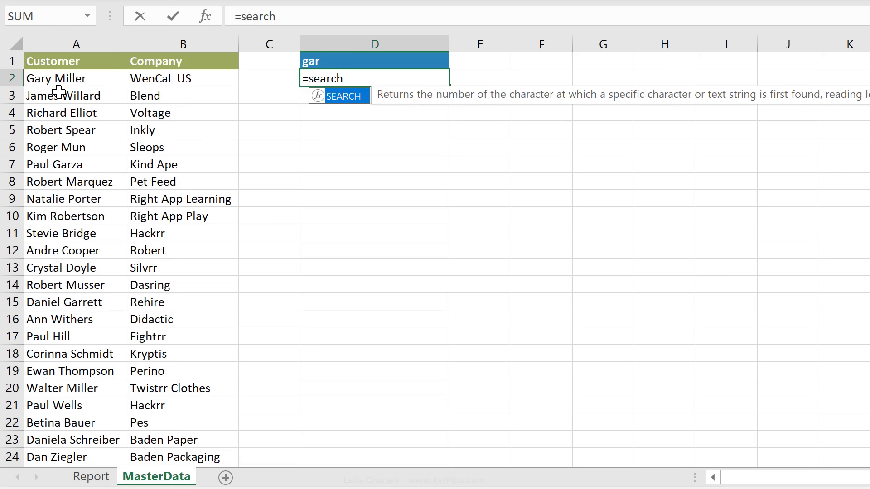
{"action": "type", "text": "("}
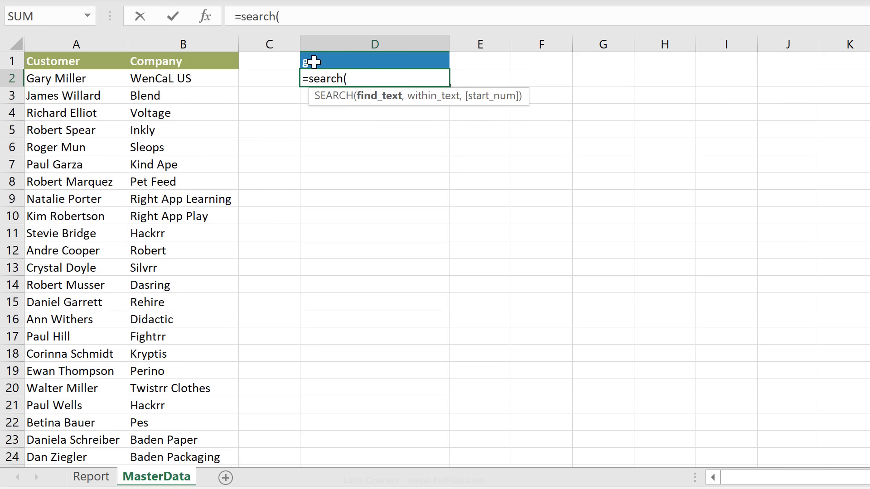
{"action": "left_click", "coordinate": [331, 60]}
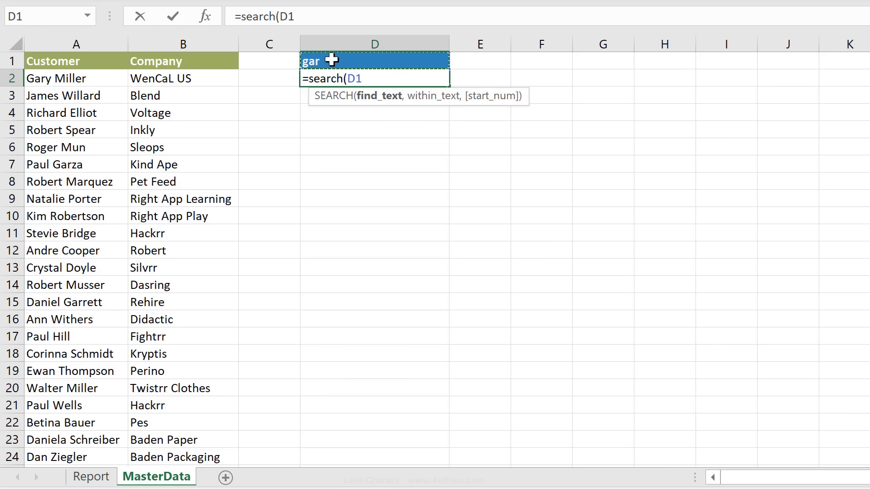
{"action": "type", "text": ","}
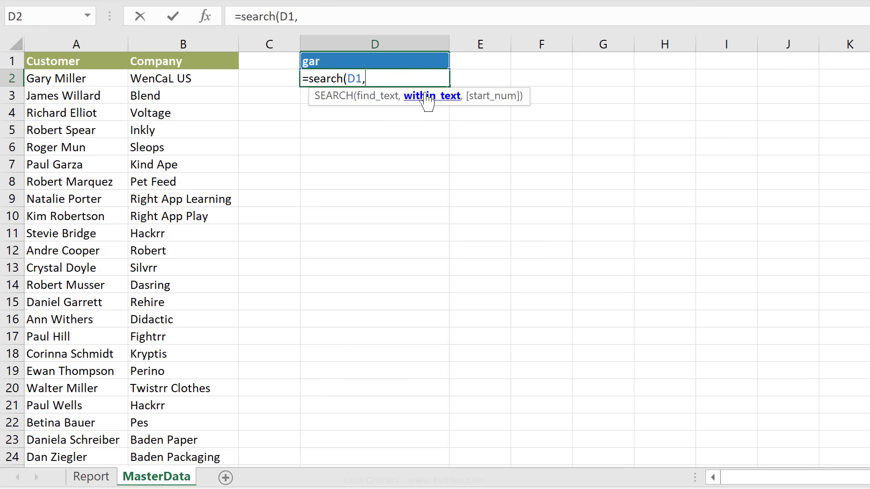
{"action": "left_click", "coordinate": [68, 81]}
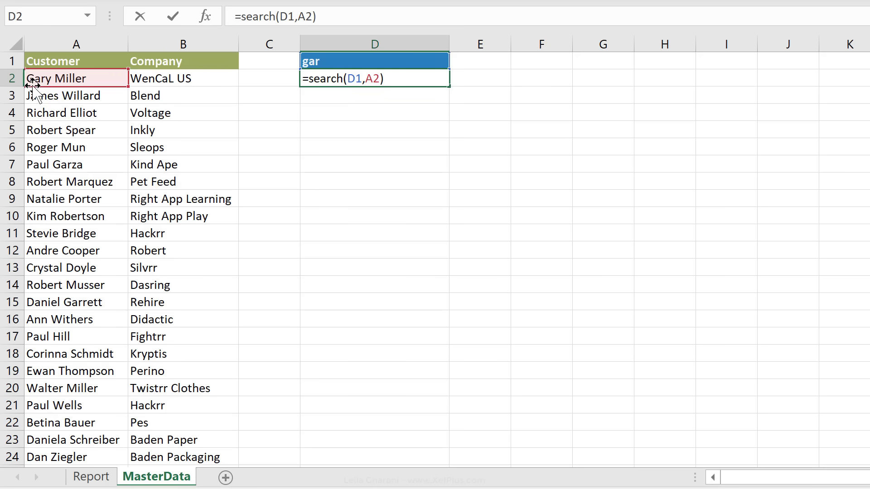
{"action": "key", "text": "Return"}
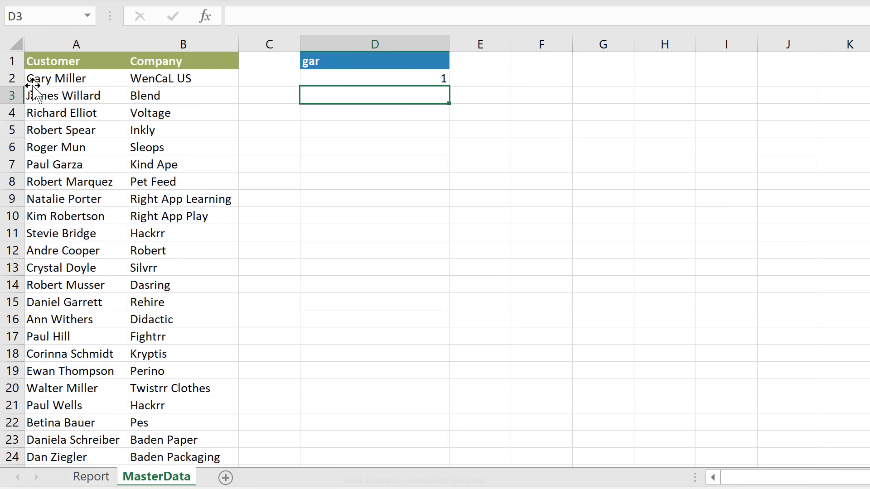
- Test the SEARCH result by changing D1 to m and then v
{"action": "left_click", "coordinate": [324, 76]}
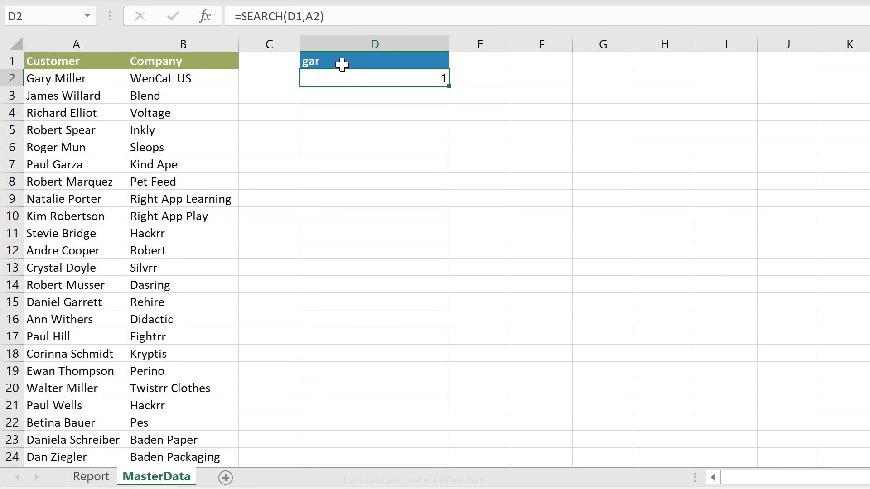
{"action": "left_click", "coordinate": [342, 64]}
{"action": "left_click", "coordinate": [74, 72]}
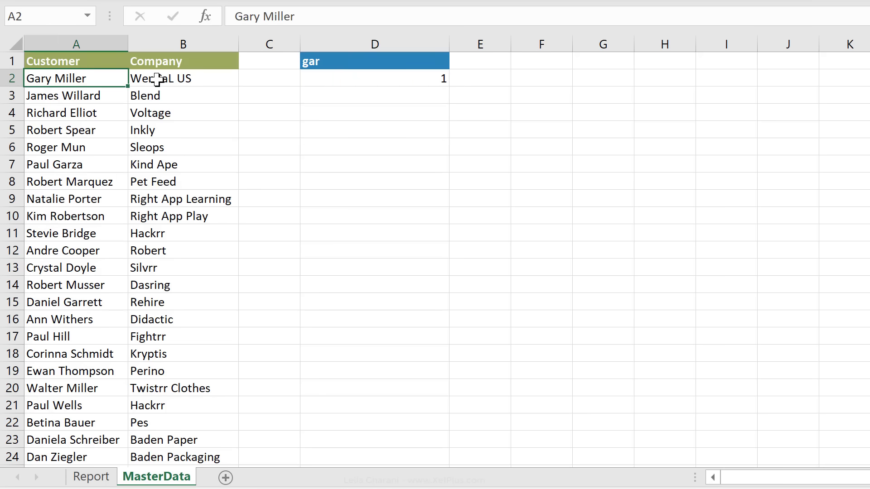
{"action": "left_click", "coordinate": [343, 61]}
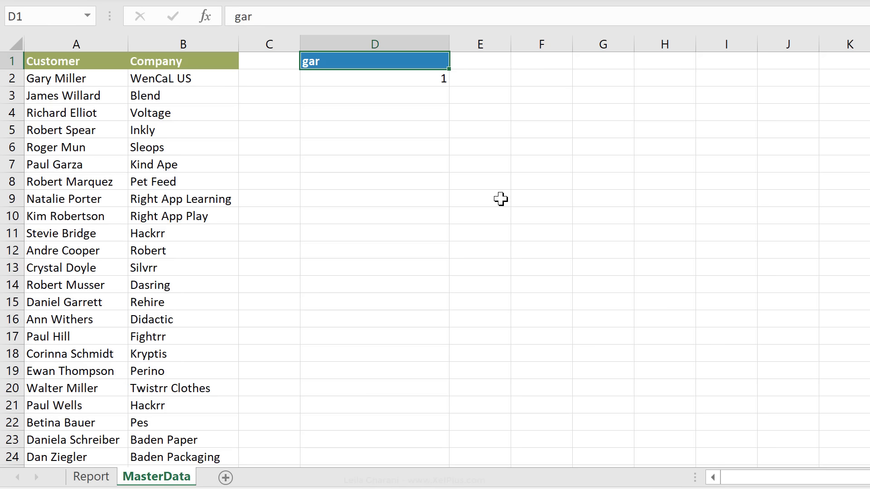
{"action": "type", "text": "m"}
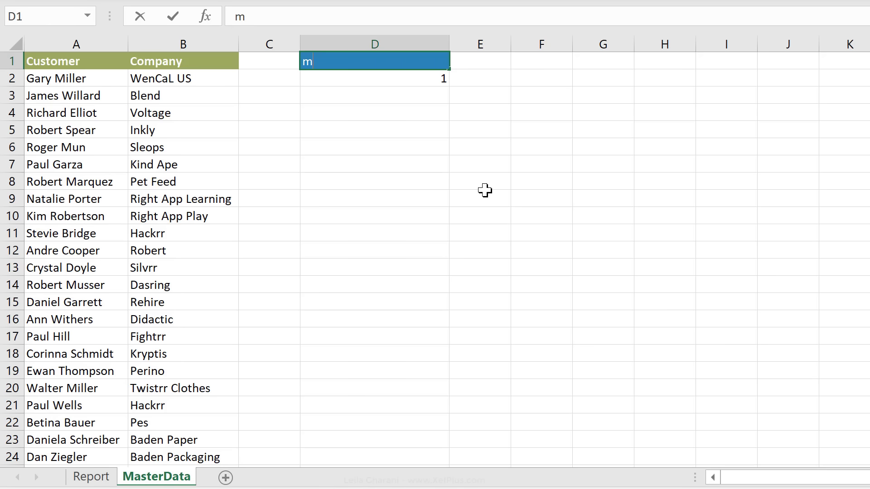
{"action": "key", "text": "Return"}
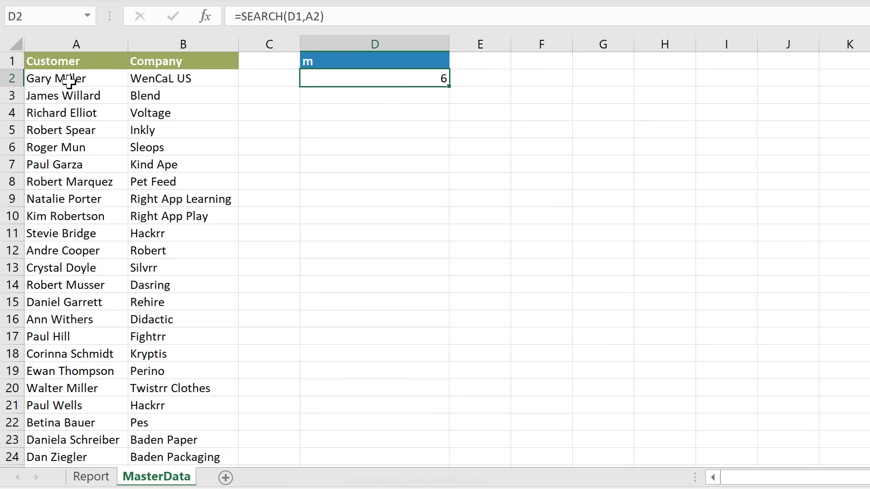
{"action": "left_click", "coordinate": [339, 59]}
{"action": "type", "text": "v"}
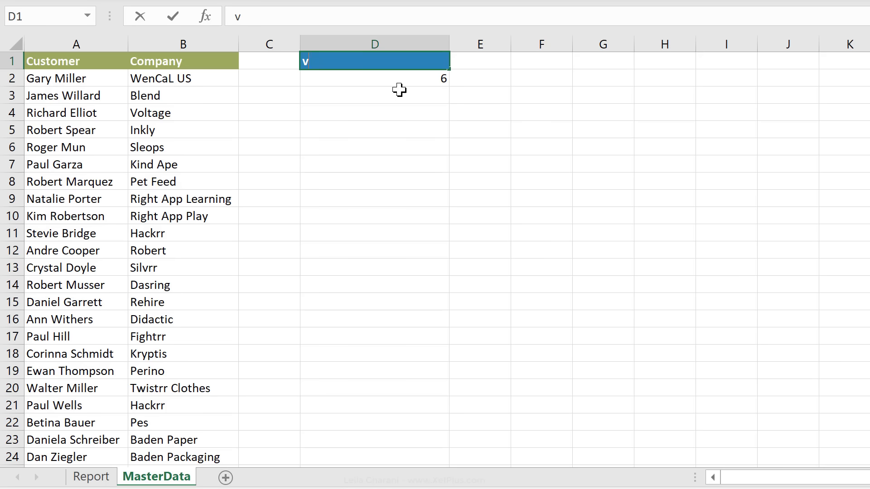
{"action": "key", "text": "Return"}
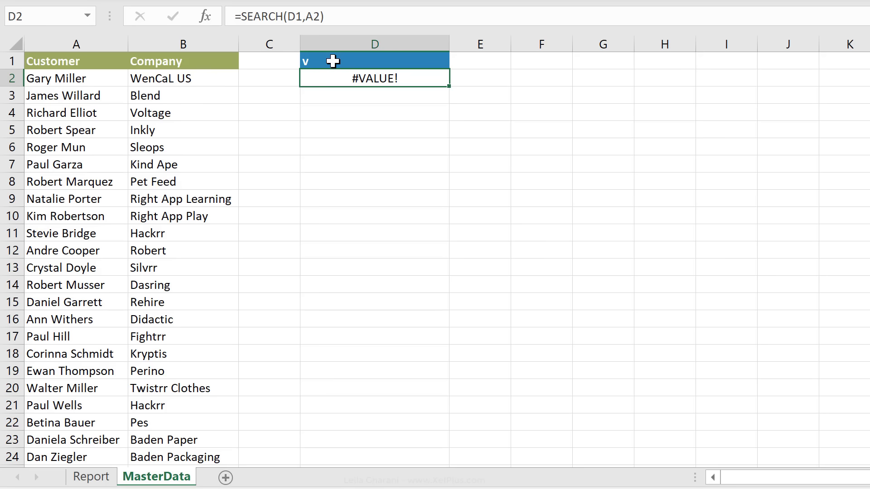
- Change D2 to =SEARCH(D1,A2:A32) so results spill down column D
{"action": "left_click", "coordinate": [316, 20]}
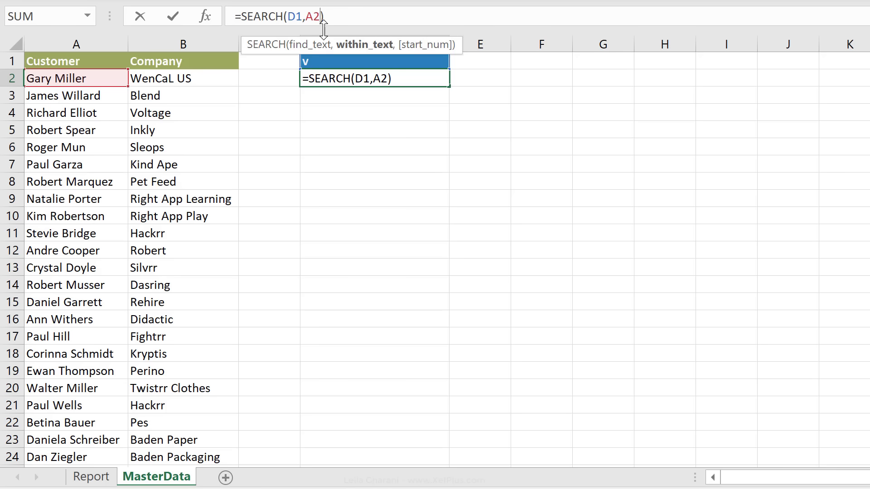
{"action": "key", "text": "BackSpace"}
{"action": "key", "text": "BackSpace"}
{"action": "left_click", "coordinate": [92, 79]}
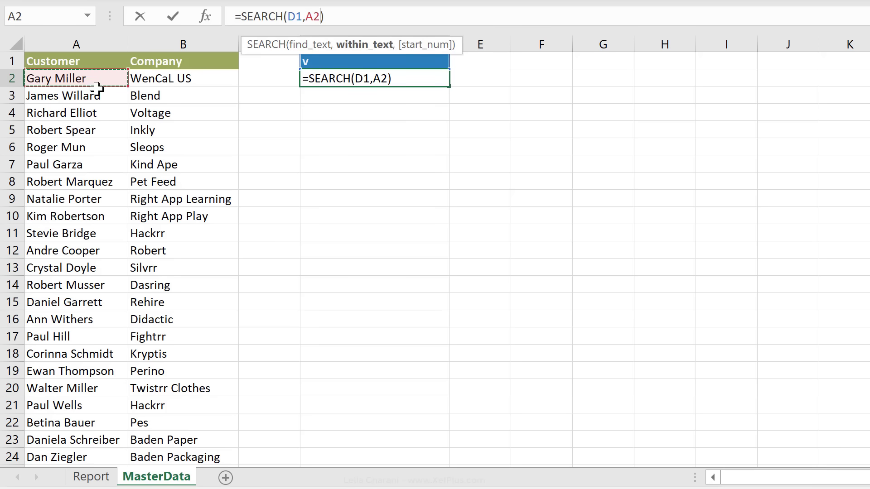
{"action": "key", "text": "ctrl+shift+Down"}
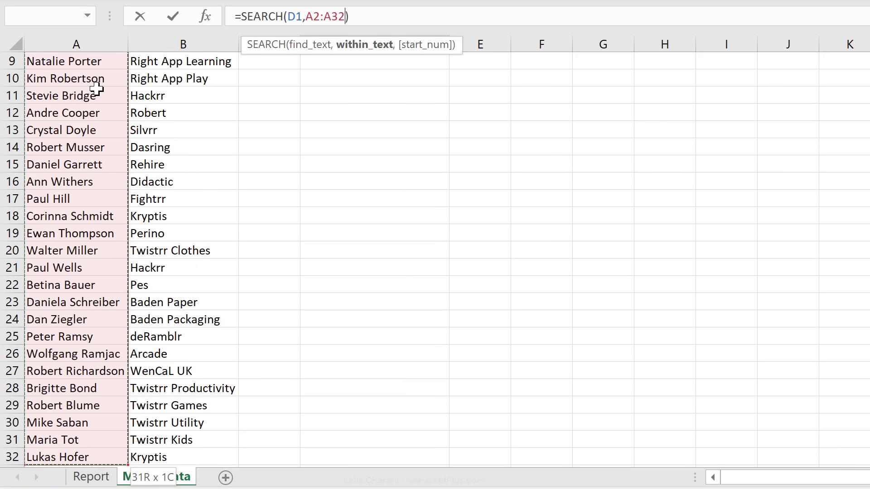
{"action": "key", "text": "ctrl+Return"}
- Compare spilled results such as 4 in D11 against the customer names in column A
{"action": "scroll", "coordinate": [97, 88], "scroll_direction": "up", "scroll_amount": 1}
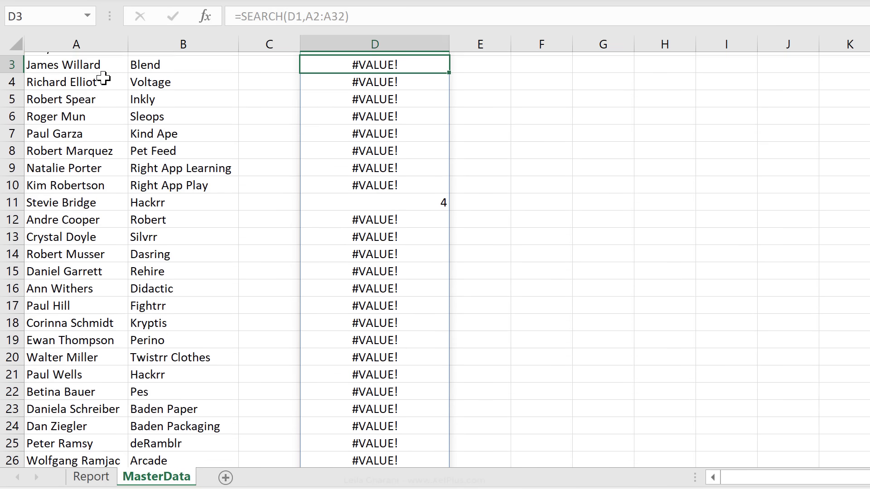
{"action": "left_click", "coordinate": [373, 82]}
{"action": "left_click", "coordinate": [382, 236]}
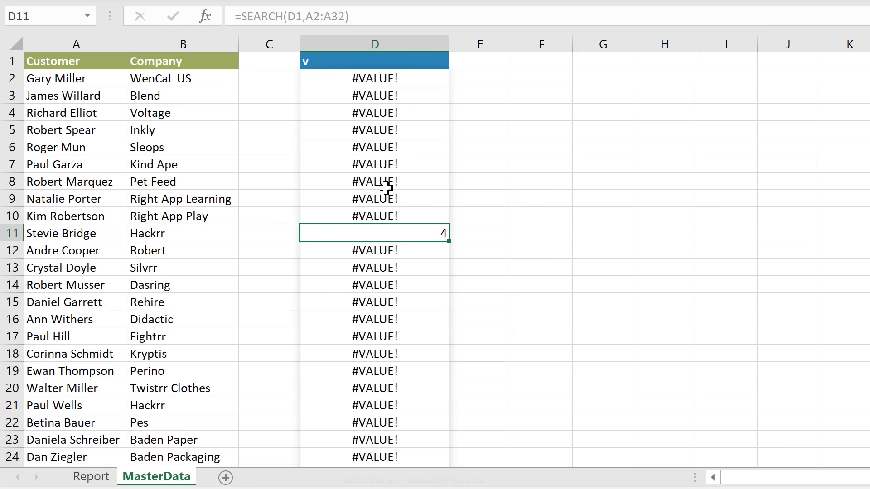
{"action": "left_click", "coordinate": [371, 202]}
{"action": "left_click", "coordinate": [91, 206]}
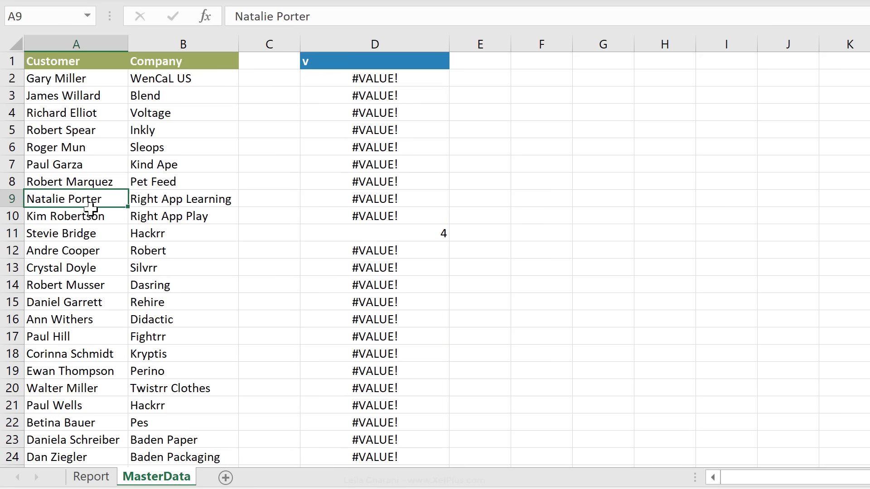
{"action": "left_click", "coordinate": [91, 214]}
{"action": "left_click", "coordinate": [349, 229]}
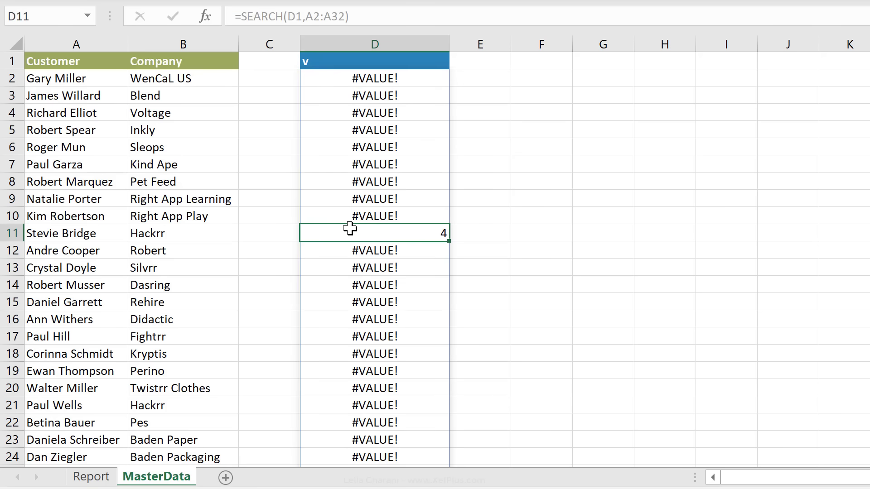
{"action": "scroll", "coordinate": [291, 242], "scroll_direction": "down", "scroll_amount": 5}
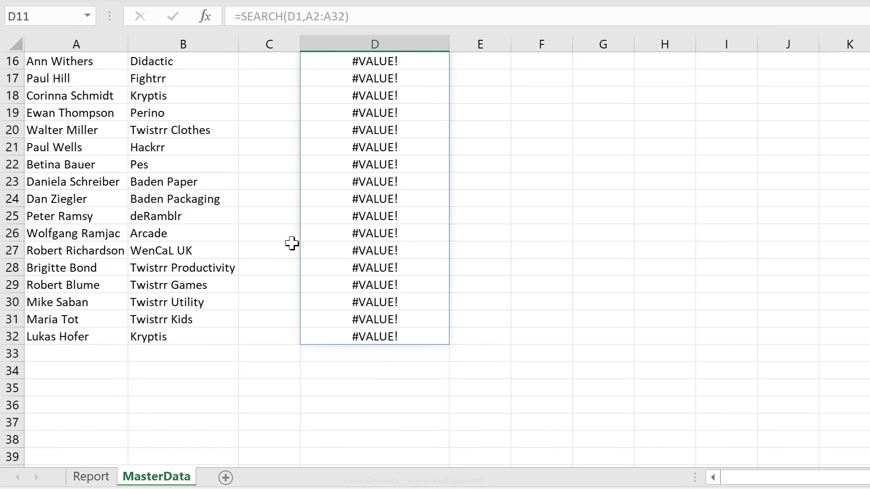
{"action": "scroll", "coordinate": [376, 298], "scroll_direction": "up", "scroll_amount": 5}
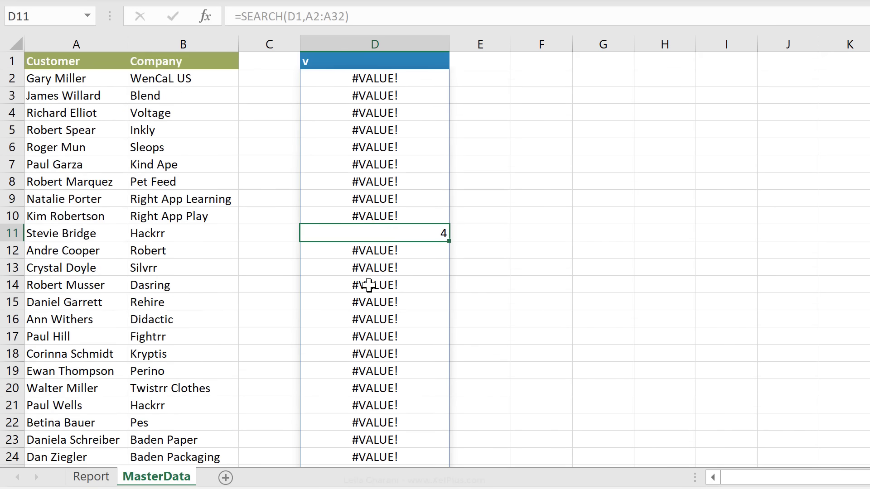
- Set the D1 search text to rob
{"action": "left_click", "coordinate": [394, 65]}
{"action": "type", "text": "rob"}
{"action": "key", "text": "Return"}
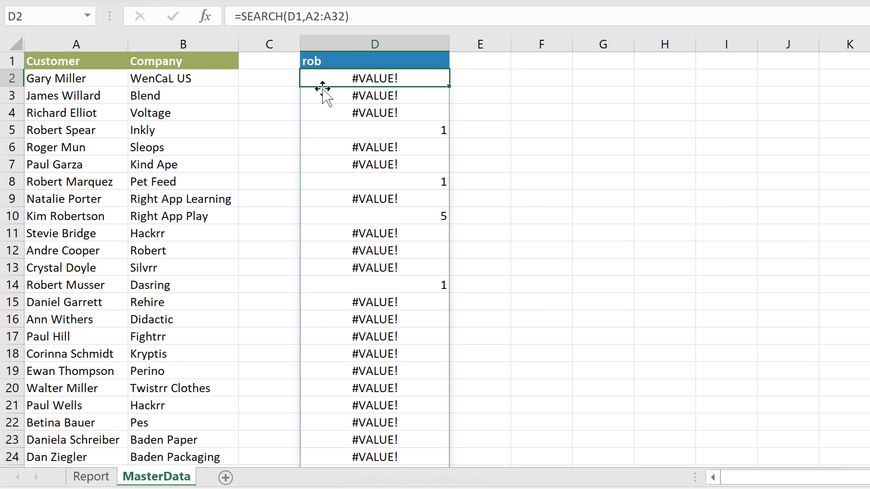
- Wrap D2 as =ISNUMBER(SEARCH(D1,A2:A32)) and check the TRUE/FALSE results, e.g. row 8
{"action": "left_click", "coordinate": [239, 17]}
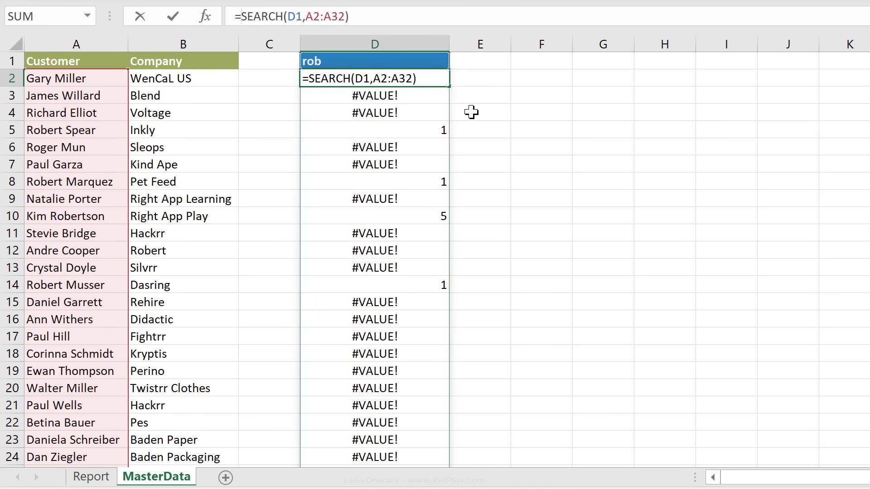
{"action": "type", "text": "isnumber"}
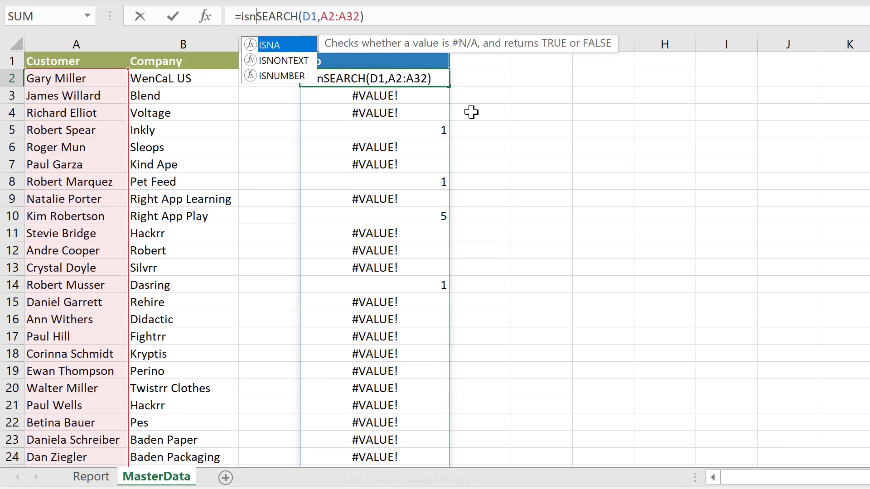
{"action": "type", "text": "("}
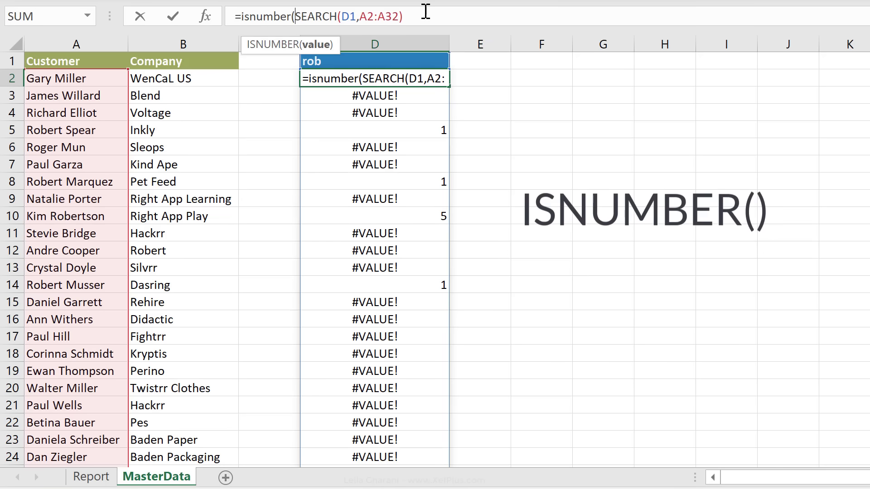
{"action": "type", "text": ")"}
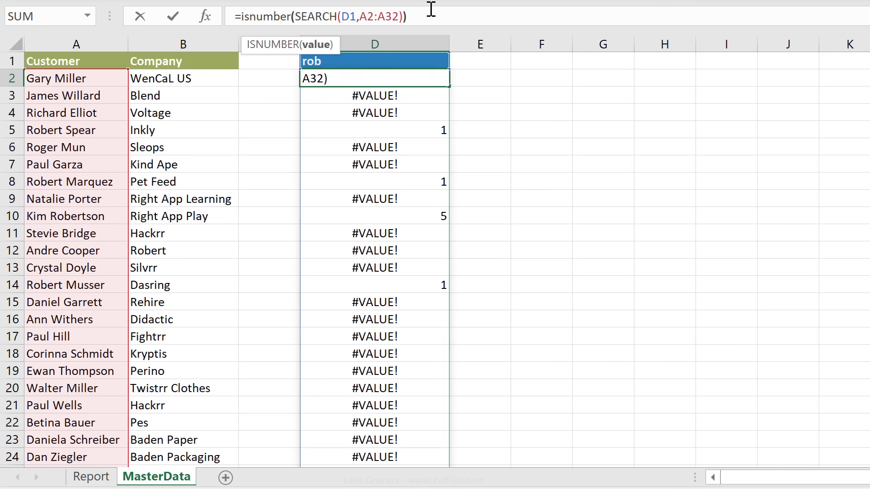
{"action": "key", "text": "Return"}
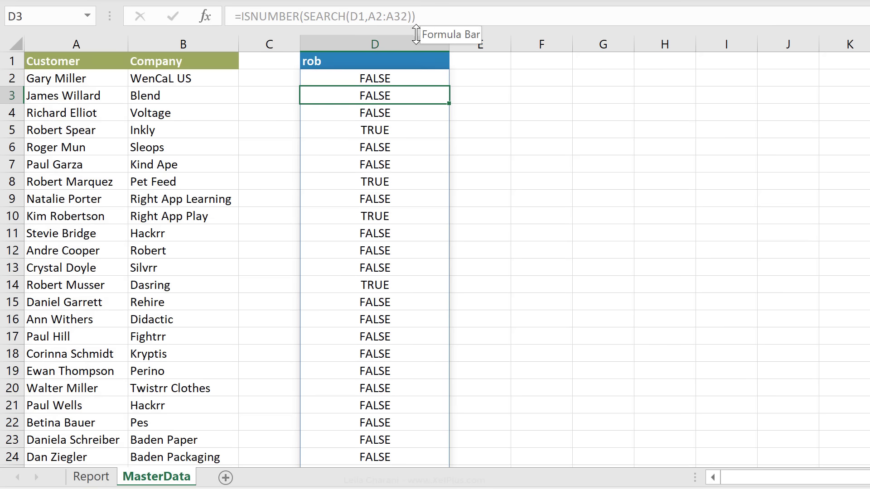
{"action": "left_click", "coordinate": [398, 80]}
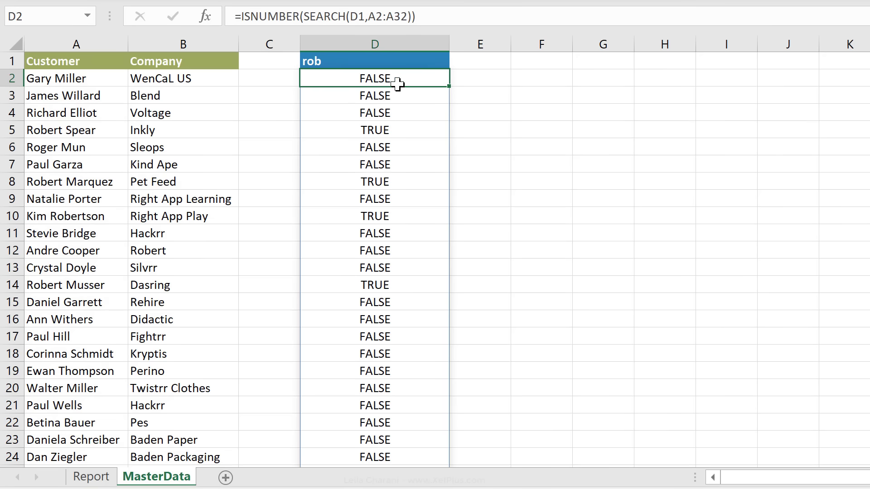
{"action": "left_click", "coordinate": [388, 182]}
{"action": "left_click", "coordinate": [371, 79]}
- Wrap D2 as =FILTER(A2:A32,ISNUMBER(SEARCH(D1,A2:A32)),"not found") to list rob matches
{"action": "left_click", "coordinate": [242, 17]}
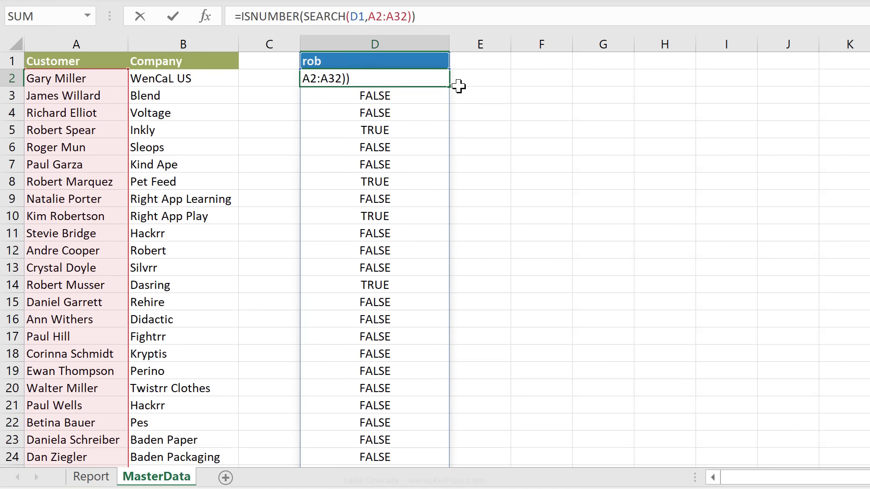
{"action": "type", "text": "filter("}
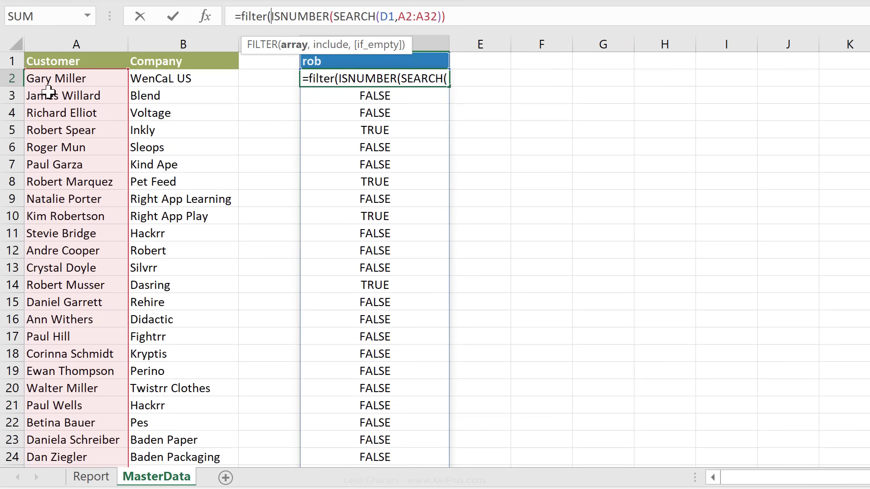
{"action": "left_click", "coordinate": [58, 78]}
{"action": "key", "text": "ctrl+shift+Down"}
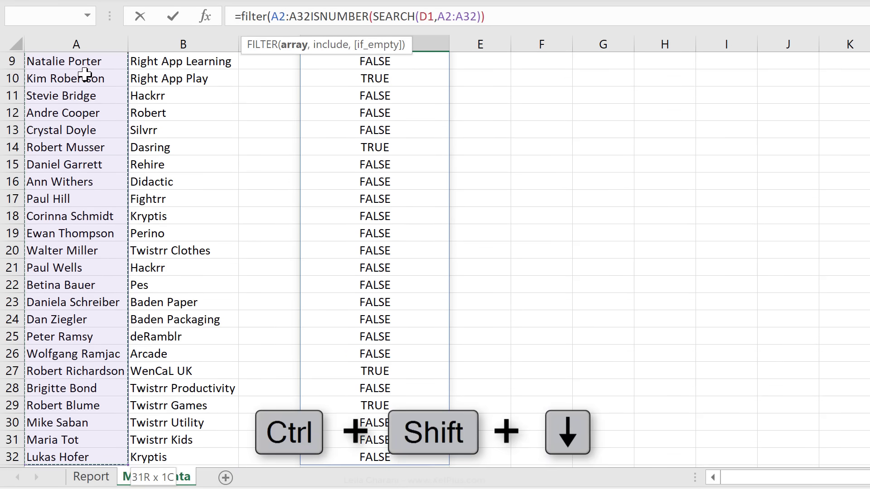
{"action": "type", "text": ","}
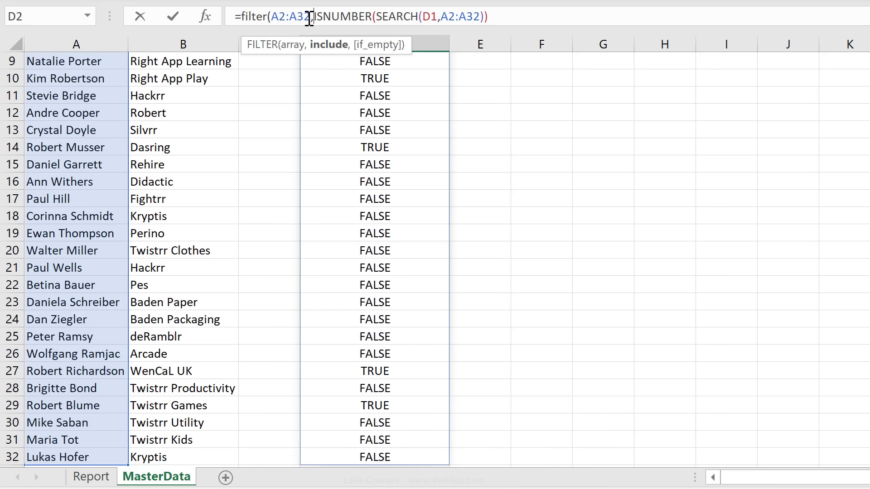
{"action": "left_click_drag", "start_coordinate": [313, 18], "coordinate": [494, 17]}
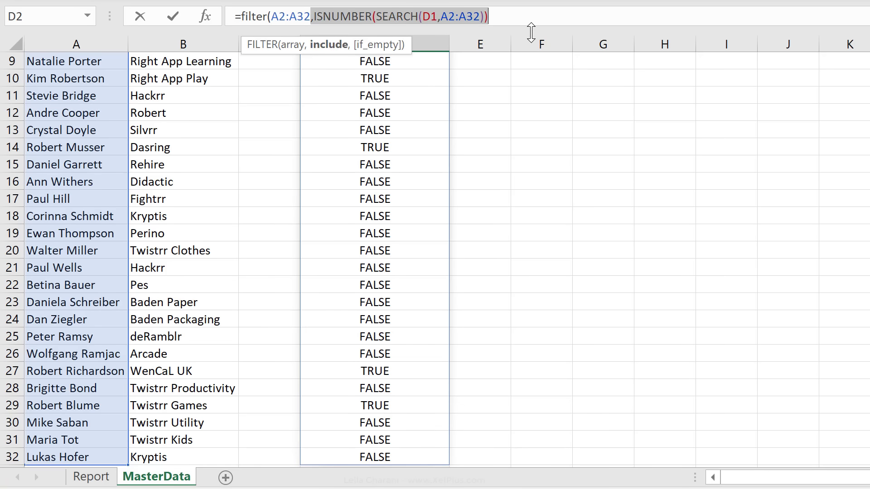
{"action": "key", "text": "Left"}
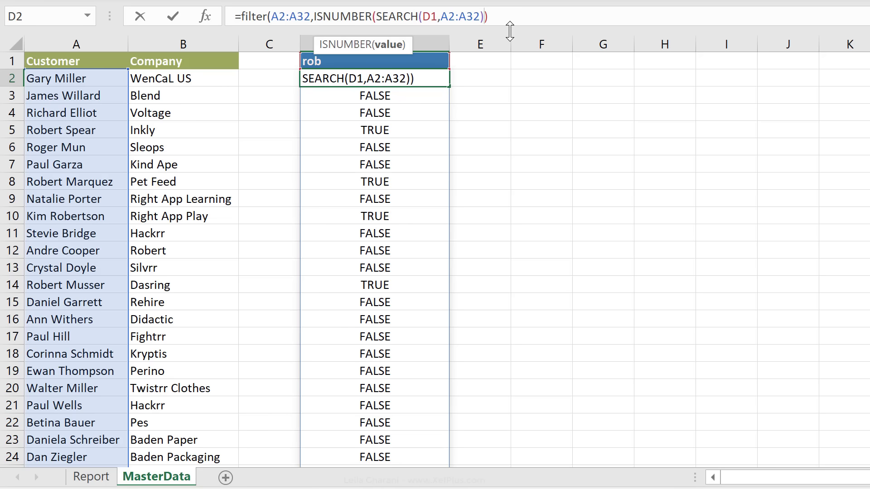
{"action": "key", "text": "Right"}
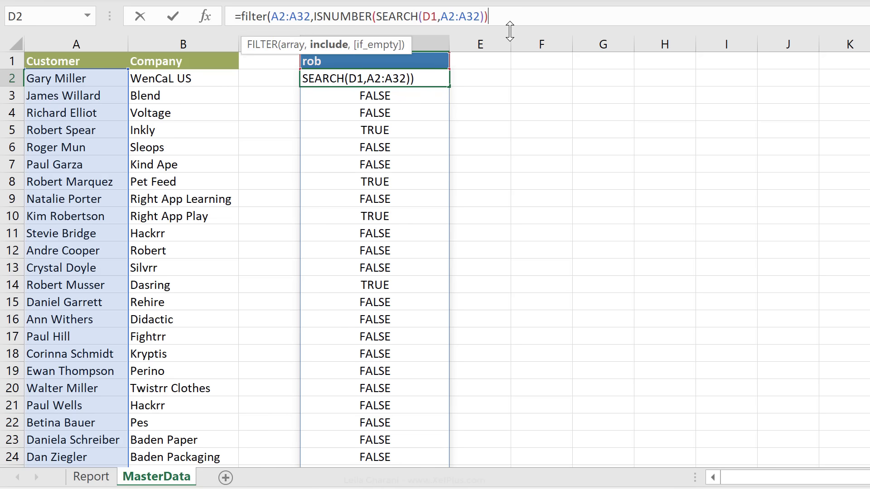
{"action": "type", "text": ",\""}
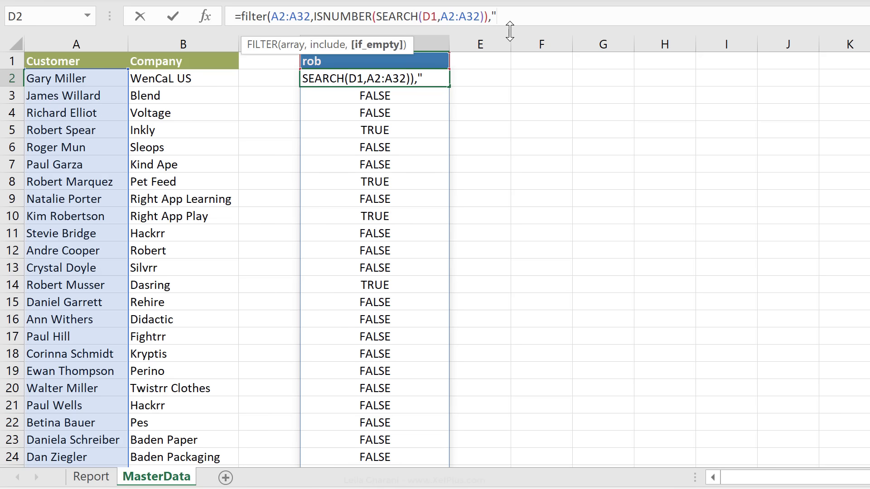
{"action": "type", "text": "not found\""}
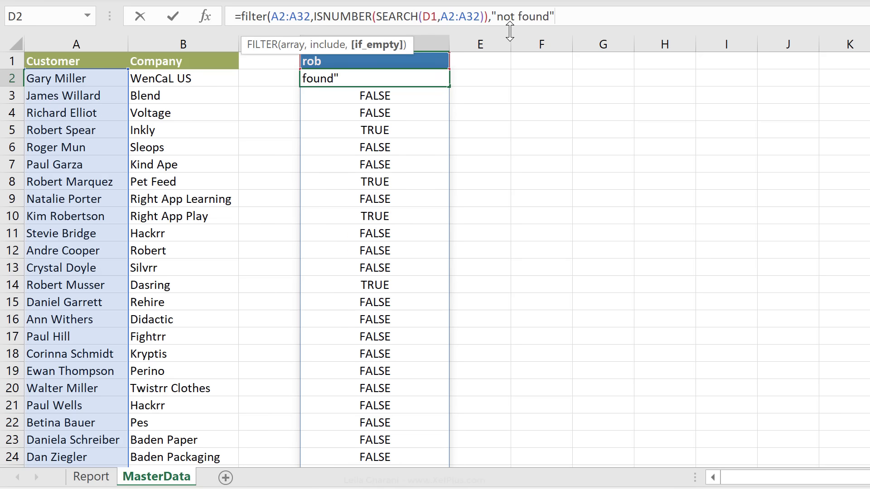
{"action": "key", "text": "Return"}
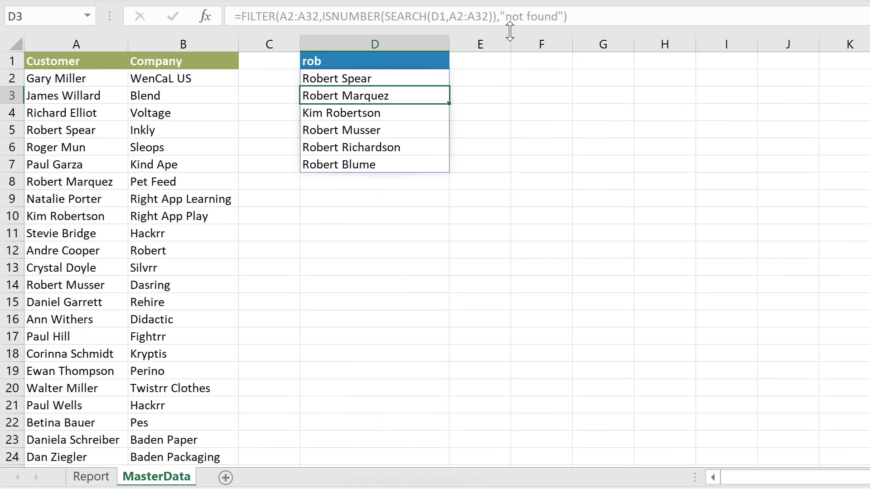
- Try v in D1, then a non-matching name, so D2 shows not found
{"action": "left_click", "coordinate": [361, 78]}
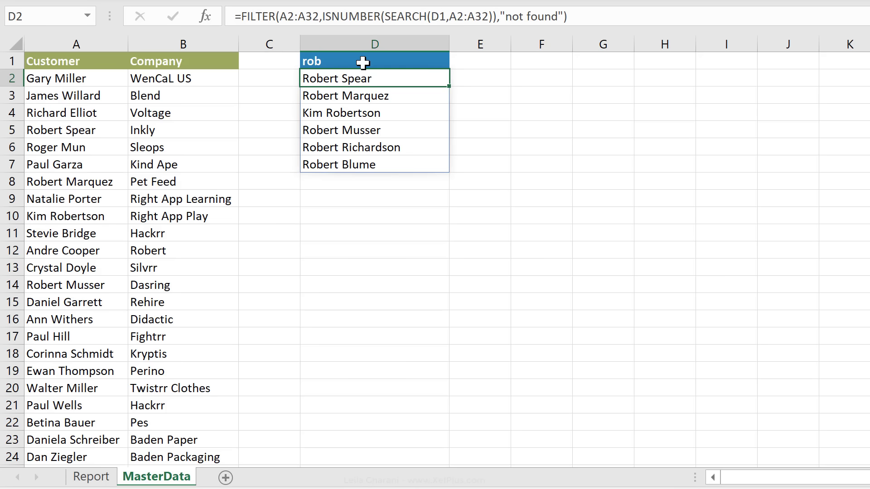
{"action": "left_click", "coordinate": [415, 62]}
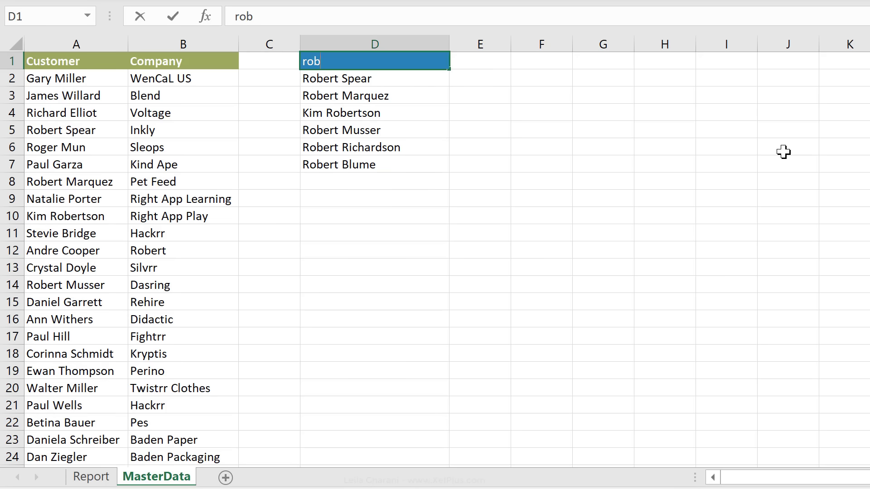
{"action": "type", "text": "v"}
{"action": "key", "text": "Return"}
{"action": "key", "text": "Up"}
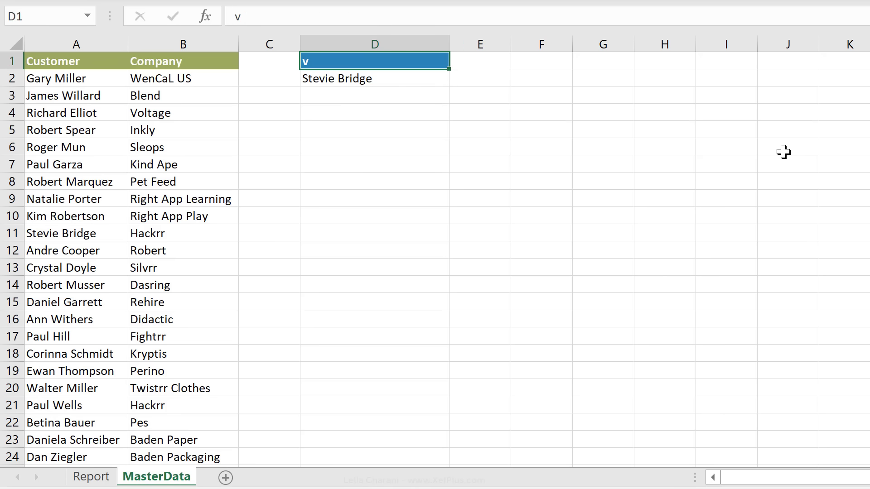
{"action": "type", "text": "leila"}
{"action": "key", "text": "Return"}
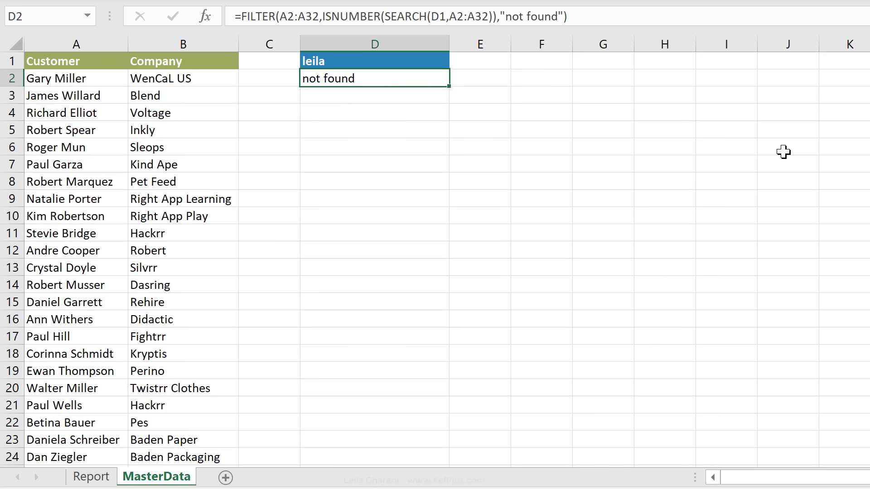
{"action": "key", "text": "Up"}
{"action": "key", "text": "Down"}
- Relabel D1 as Data Validation Prep
{"action": "left_click", "coordinate": [348, 63]}
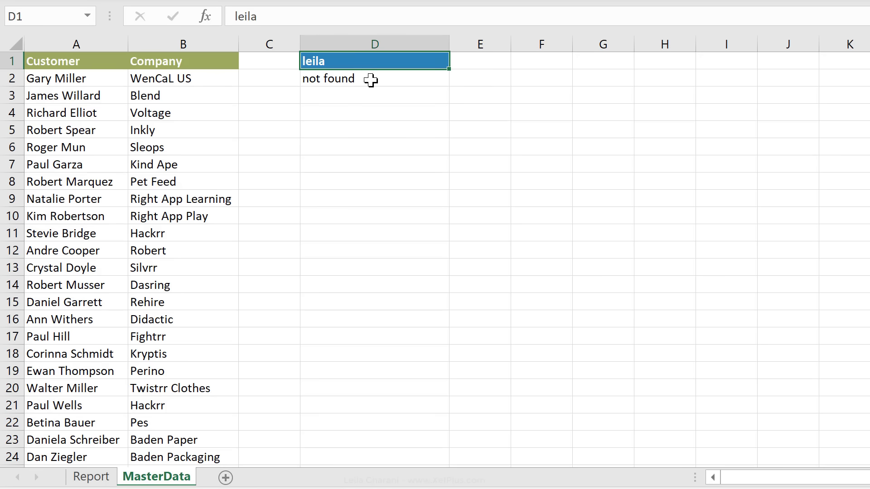
{"action": "type", "text": "Data"}
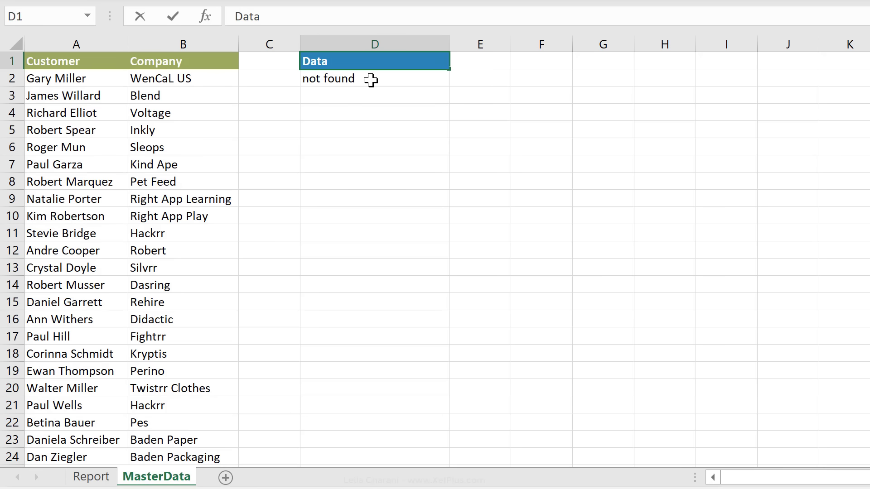
{"action": "type", "text": " Validation Prep"}
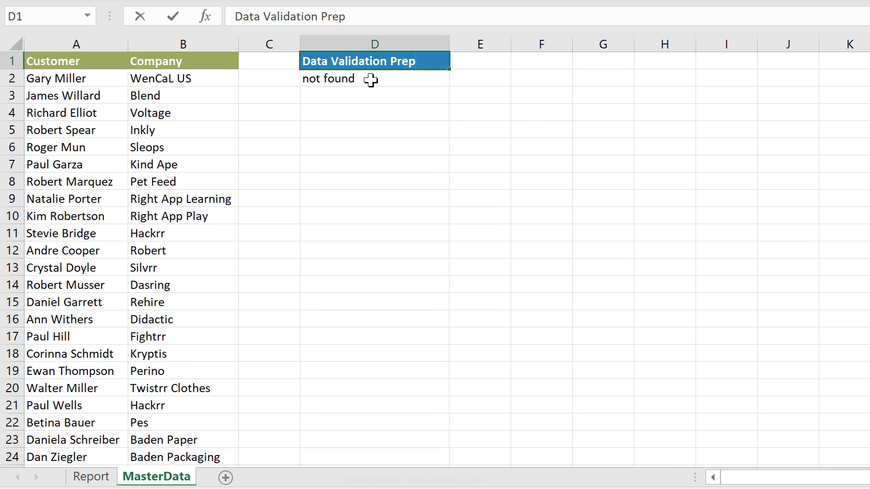
{"action": "type", "text": "."}
{"action": "key", "text": "Return"}
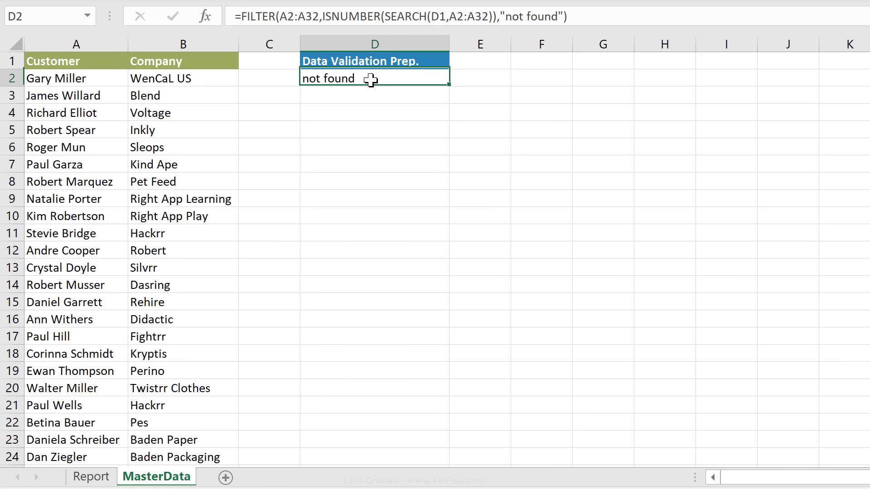
- Replace D1 in D2's SEARCH with Report!B5, spilling three matching customers
{"action": "left_click", "coordinate": [445, 16]}
{"action": "key", "text": "BackSpace"}
{"action": "key", "text": "BackSpace"}
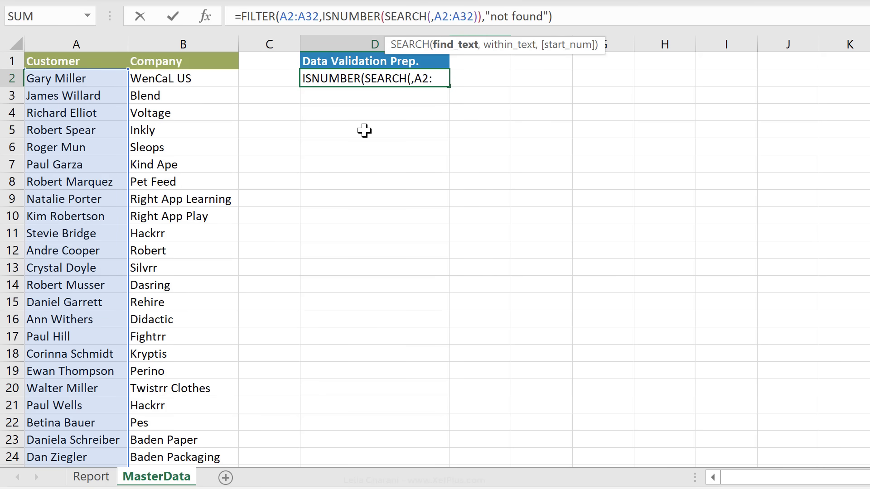
{"action": "left_click", "coordinate": [91, 477]}
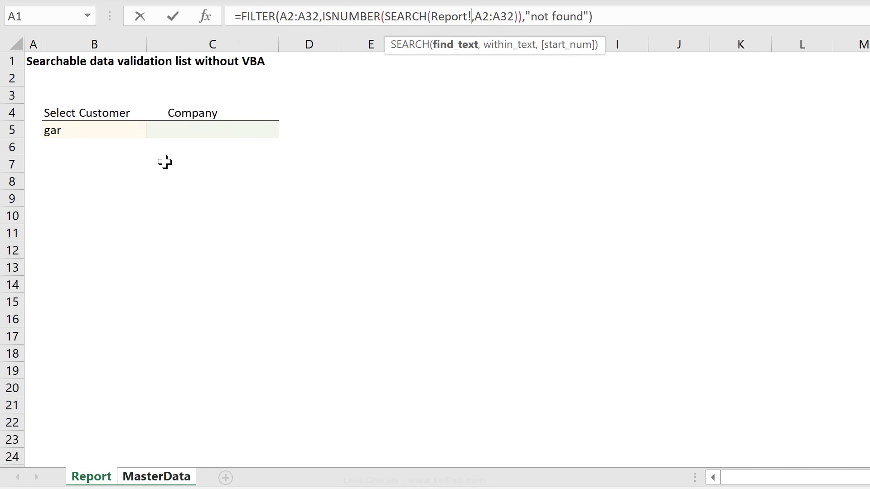
{"action": "left_click", "coordinate": [78, 133]}
{"action": "key", "text": "Return"}
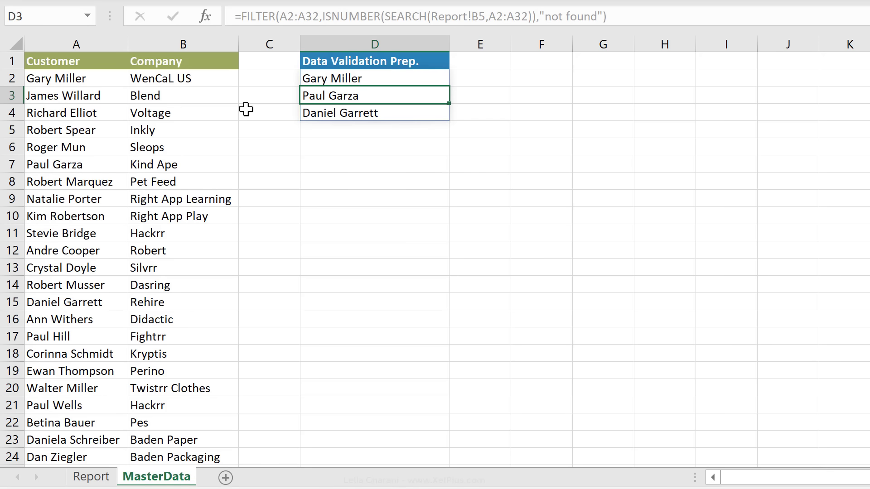
{"action": "left_click", "coordinate": [342, 79]}
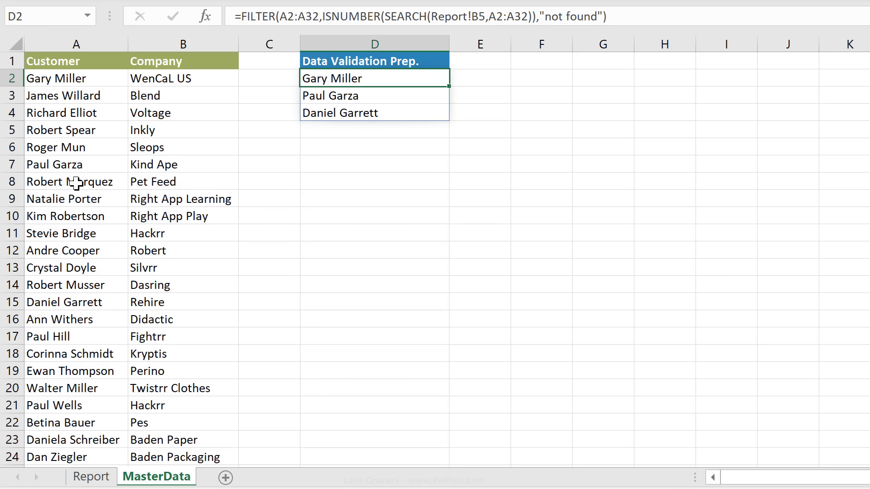
- After trying and dropping UNIQUE, wrap the D2 FILTER formula in SORT for alphabetical matches
{"action": "left_click", "coordinate": [85, 131]}
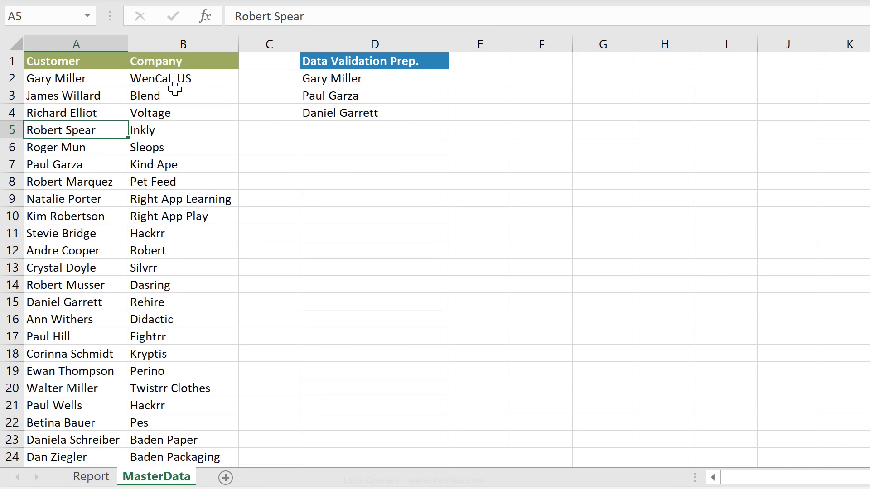
{"action": "left_click", "coordinate": [308, 81]}
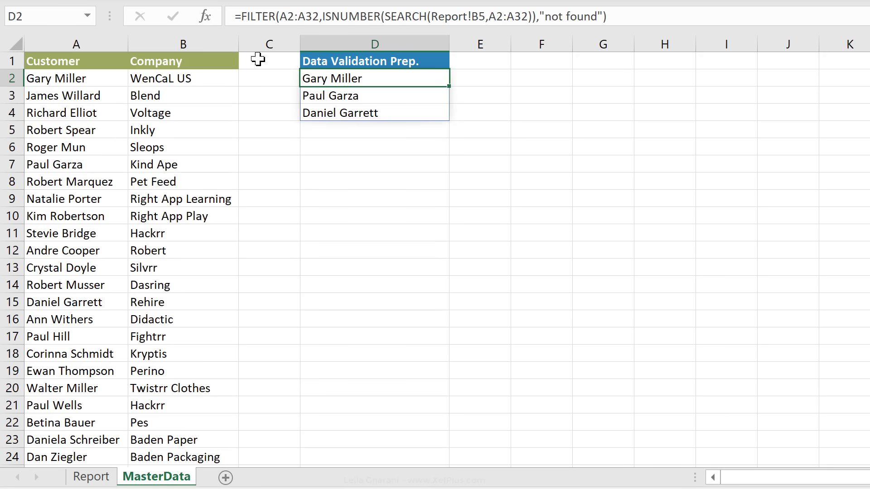
{"action": "left_click", "coordinate": [242, 13]}
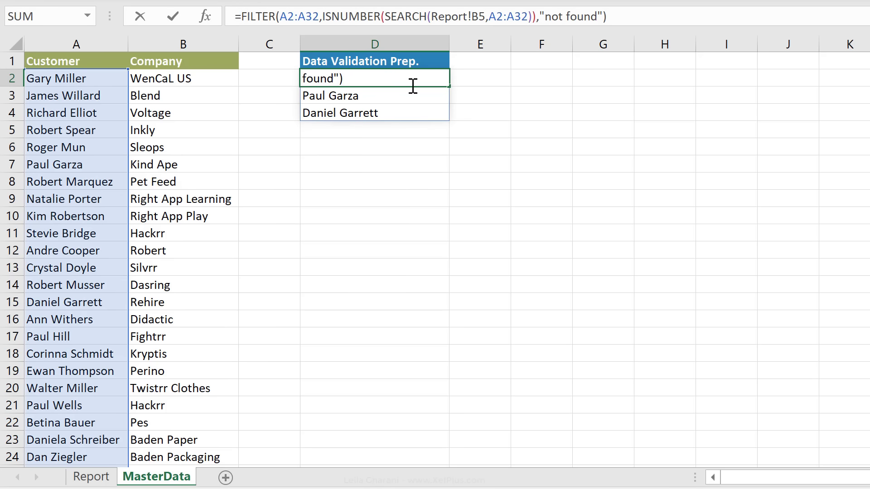
{"action": "type", "text": "unique"}
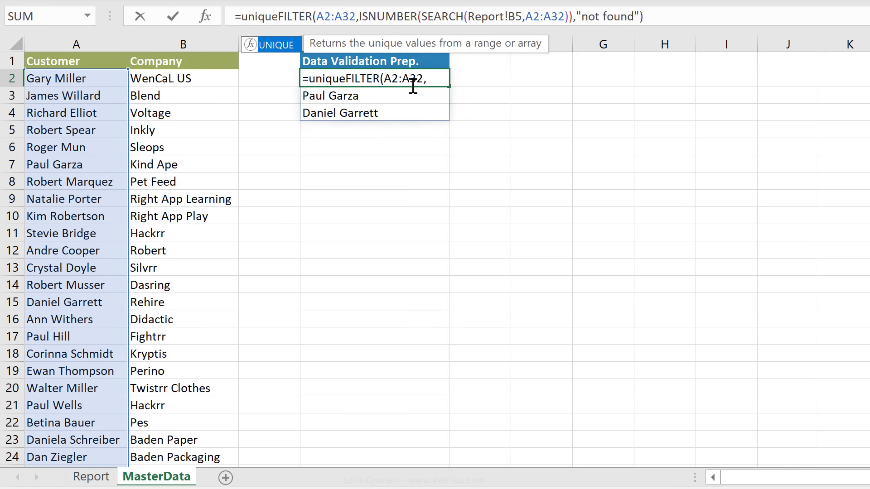
{"action": "key", "text": "BackSpace"}
{"action": "key", "text": "BackSpace"}
{"action": "key", "text": "BackSpace"}
{"action": "key", "text": "BackSpace"}
{"action": "key", "text": "BackSpace"}
{"action": "key", "text": "BackSpace"}
{"action": "key", "text": "Return"}
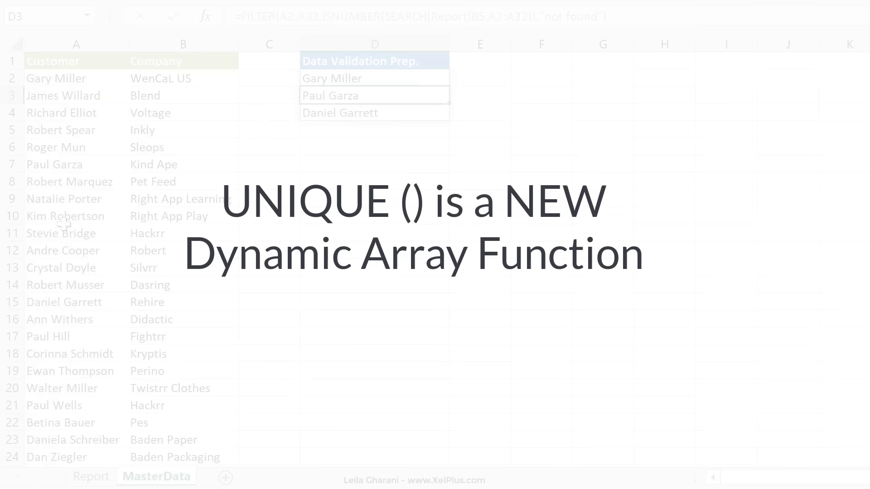
{"action": "left_click", "coordinate": [361, 76]}
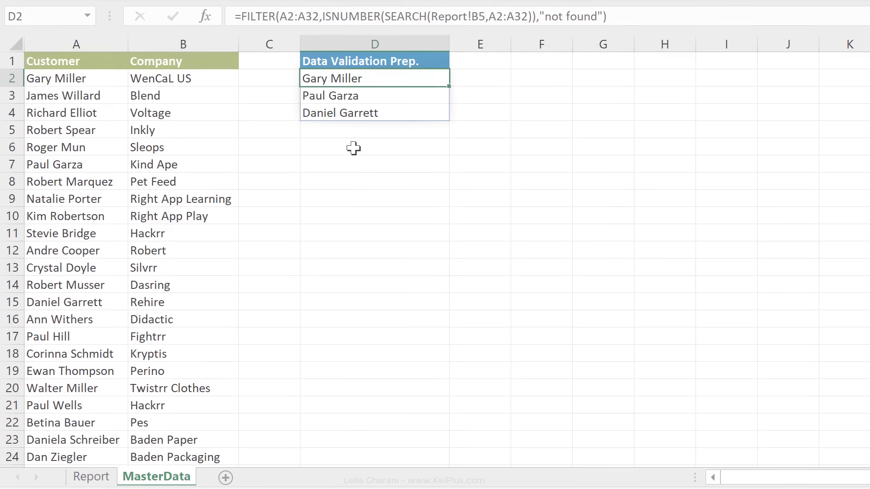
{"action": "left_click", "coordinate": [240, 17]}
{"action": "type", "text": "sort("}
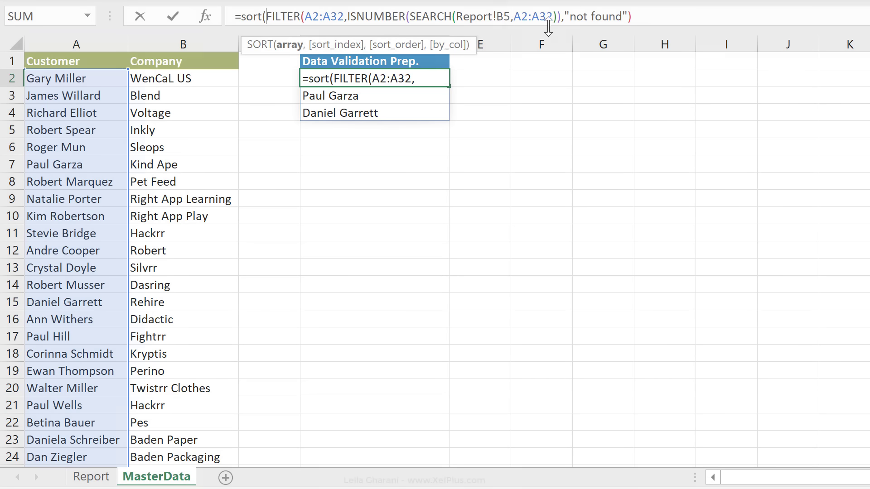
{"action": "key", "text": "Return"}
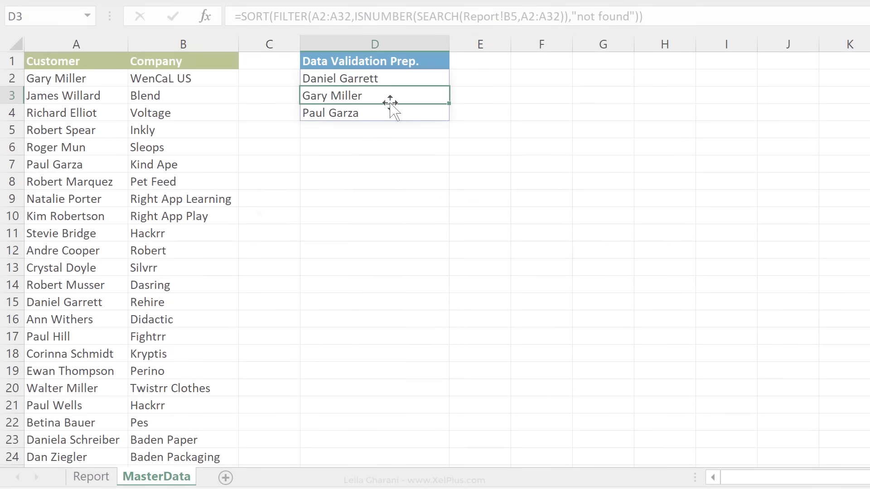
- Give Report B5 a List data validation with source =MasterData!$D$2#
{"action": "left_click", "coordinate": [94, 475]}
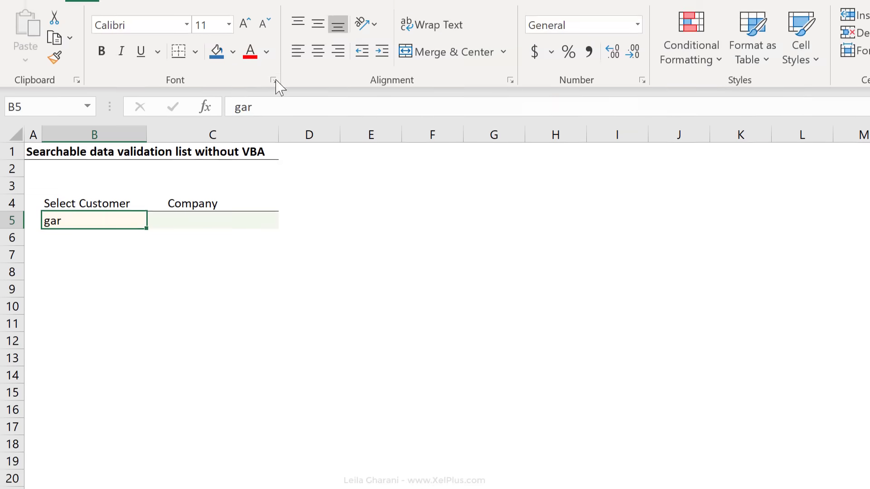
{"action": "left_click", "coordinate": [353, 43]}
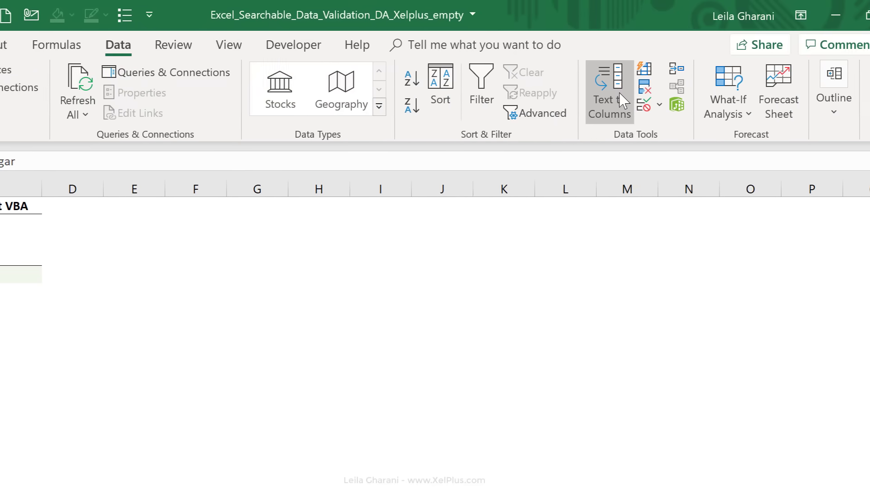
{"action": "left_click", "coordinate": [834, 105]}
{"action": "left_click", "coordinate": [579, 260]}
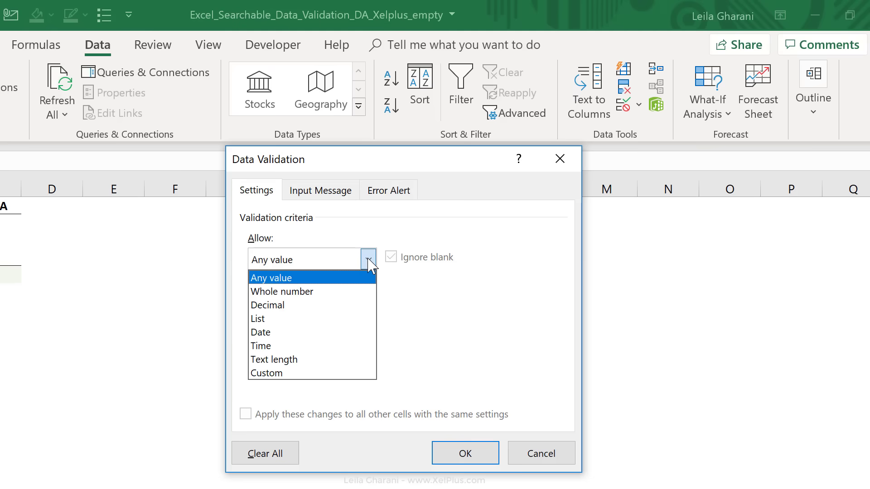
{"action": "left_click", "coordinate": [334, 320]}
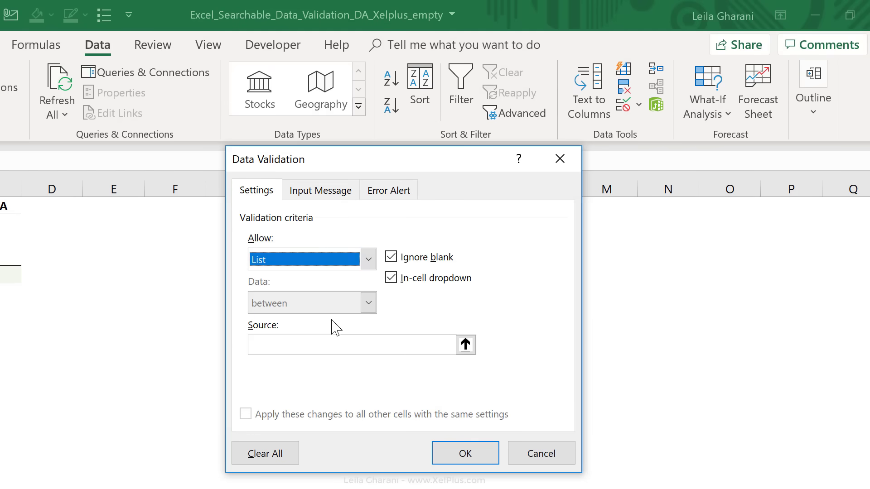
{"action": "left_click", "coordinate": [287, 347]}
{"action": "left_click", "coordinate": [155, 474]}
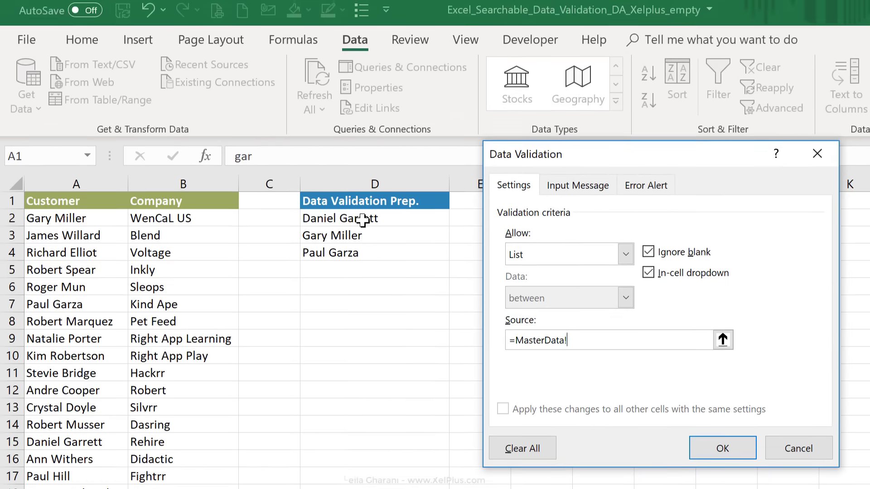
{"action": "left_click", "coordinate": [363, 118]}
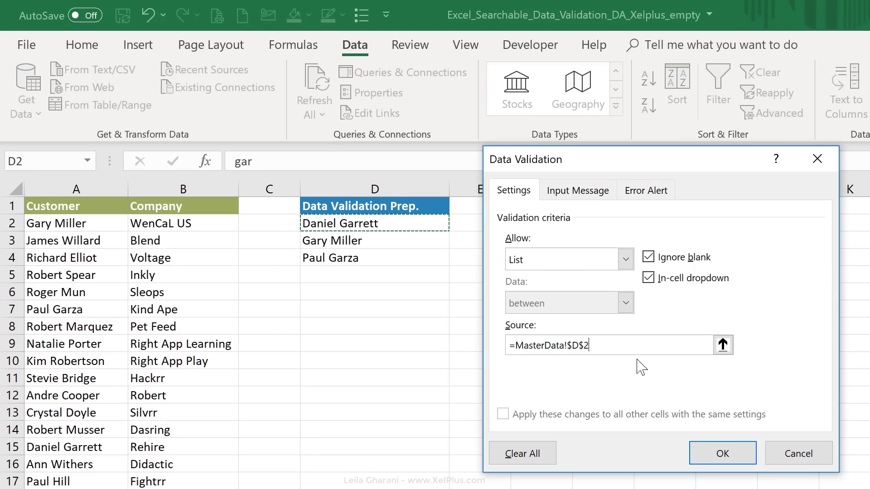
{"action": "type", "text": "#"}
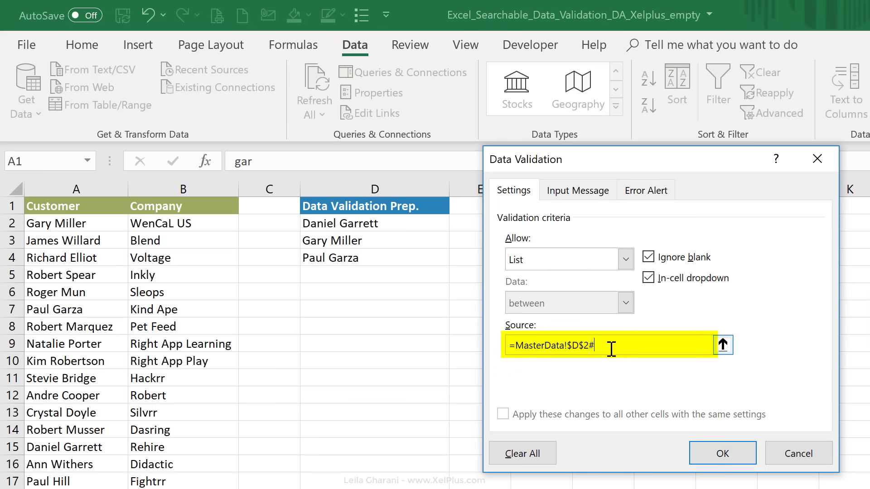
{"action": "left_click", "coordinate": [720, 453]}
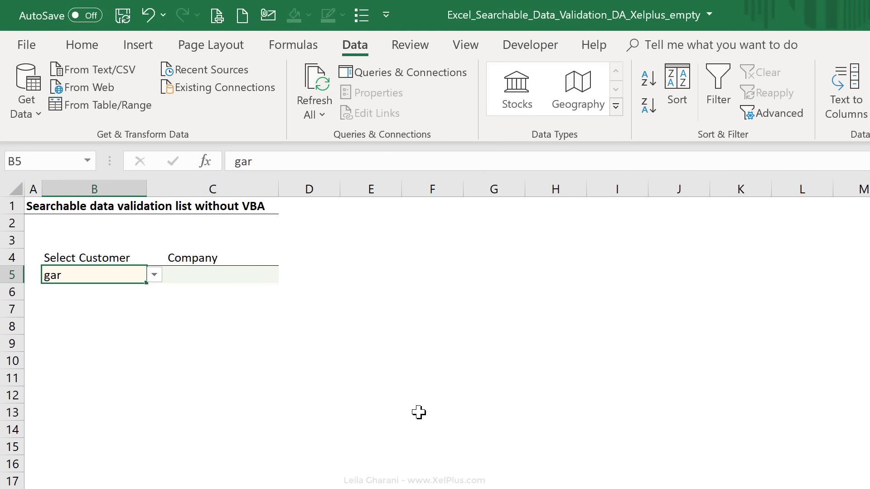
- Pick the matching customer from B5's dropdown, then cancel the invalid rob entry's error
{"action": "left_click", "coordinate": [154, 276]}
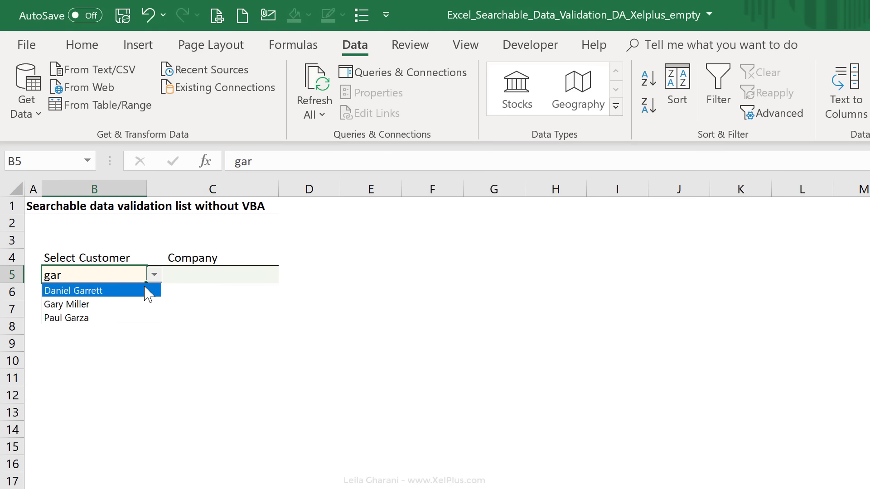
{"action": "left_click", "coordinate": [121, 304]}
{"action": "type", "text": "rob"}
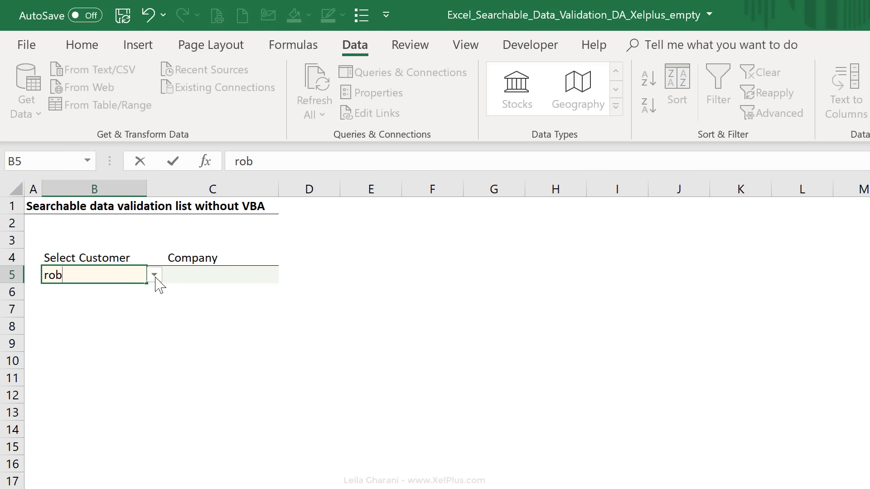
{"action": "left_click", "coordinate": [155, 277]}
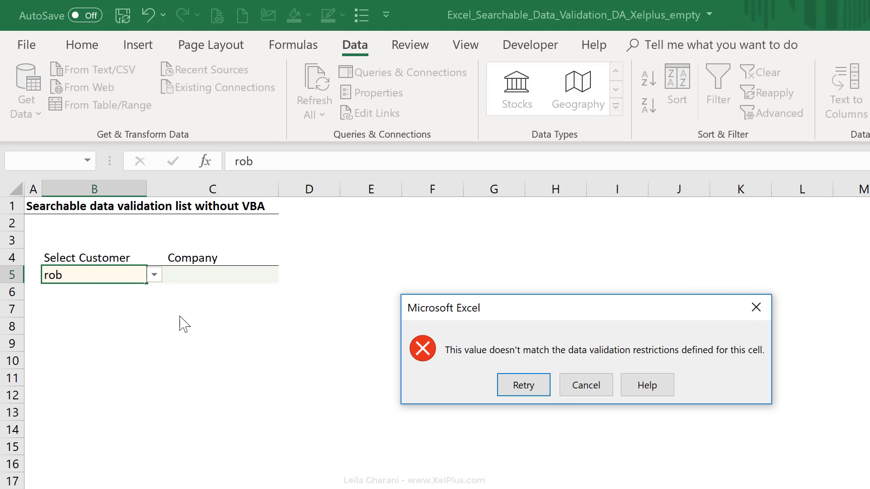
{"action": "left_click", "coordinate": [587, 384]}
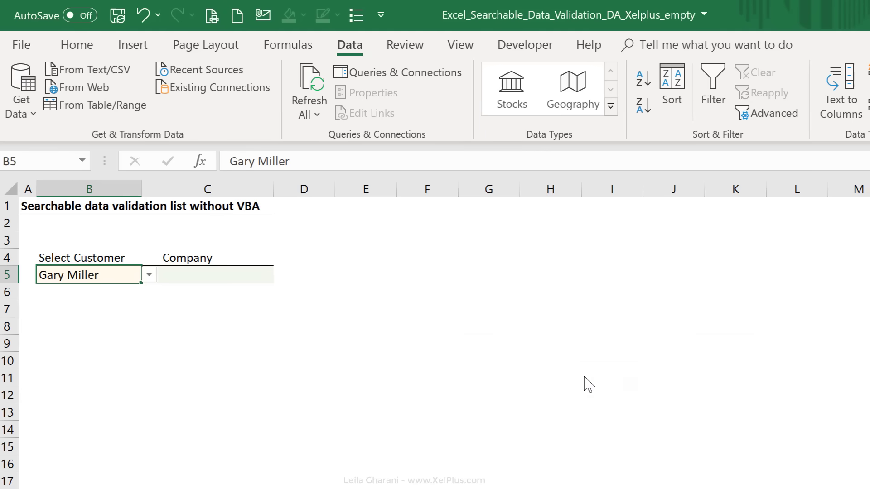
- Turn off B5's validation error alert so search text not on the customer list is accepted
{"action": "left_click", "coordinate": [623, 109]}
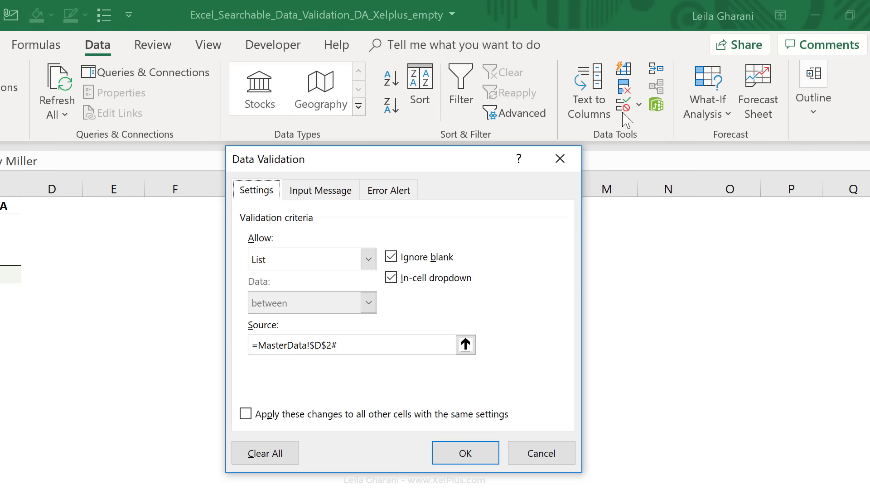
{"action": "left_click", "coordinate": [409, 201]}
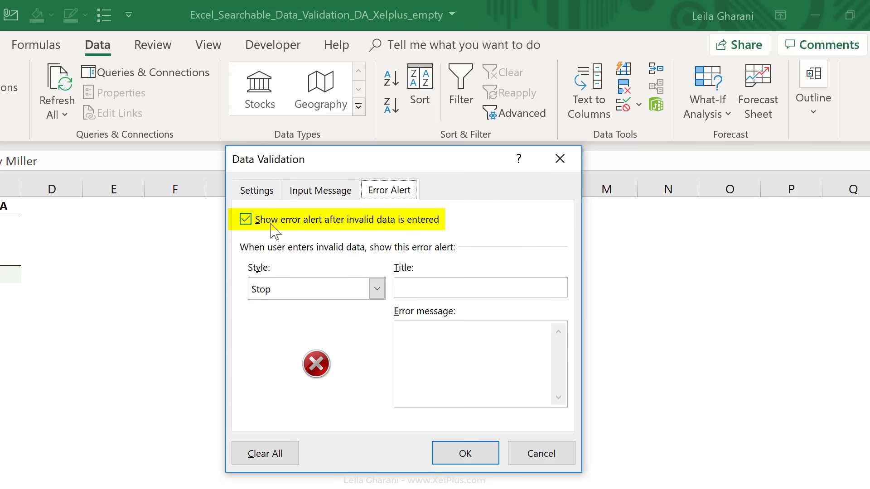
{"action": "left_click", "coordinate": [247, 220]}
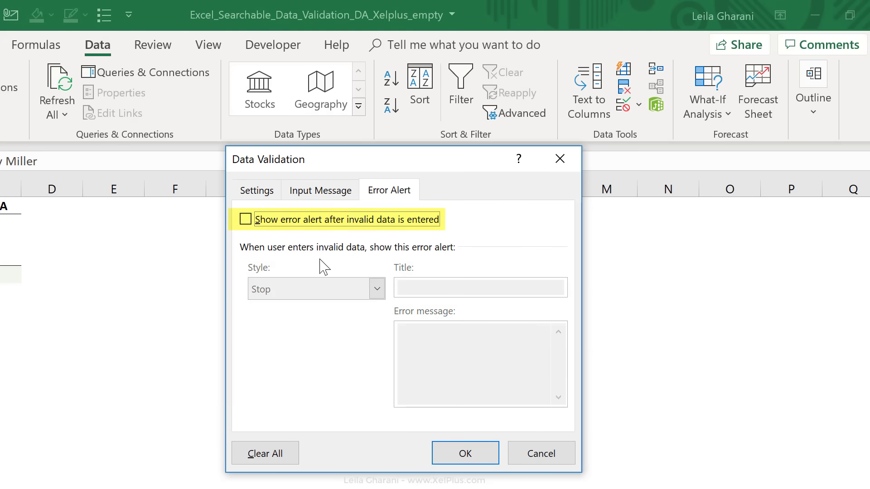
{"action": "left_click", "coordinate": [459, 453]}
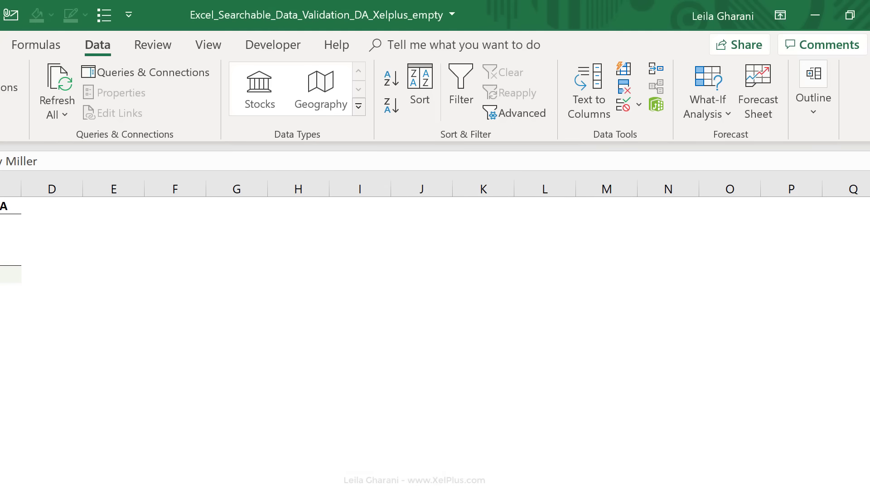
- Search B5 for 'rob' and choose the matching customer from the narrowed dropdown
{"action": "type", "text": "rob"}
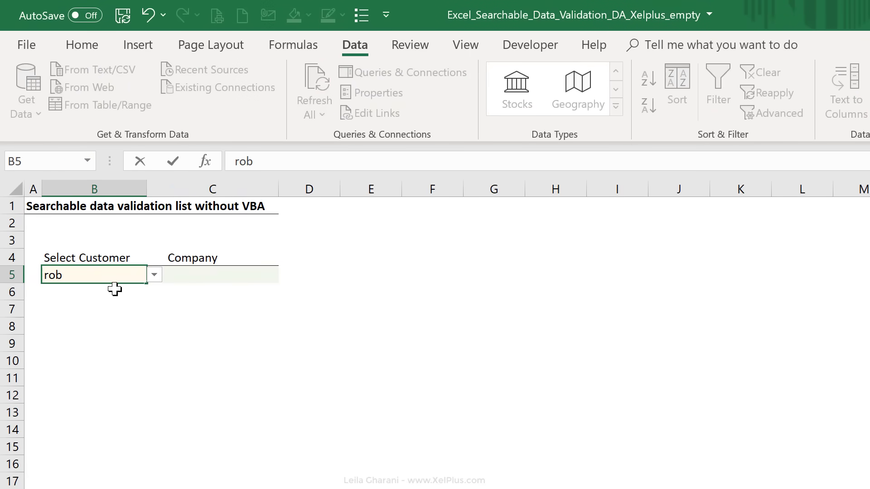
{"action": "left_click", "coordinate": [154, 275]}
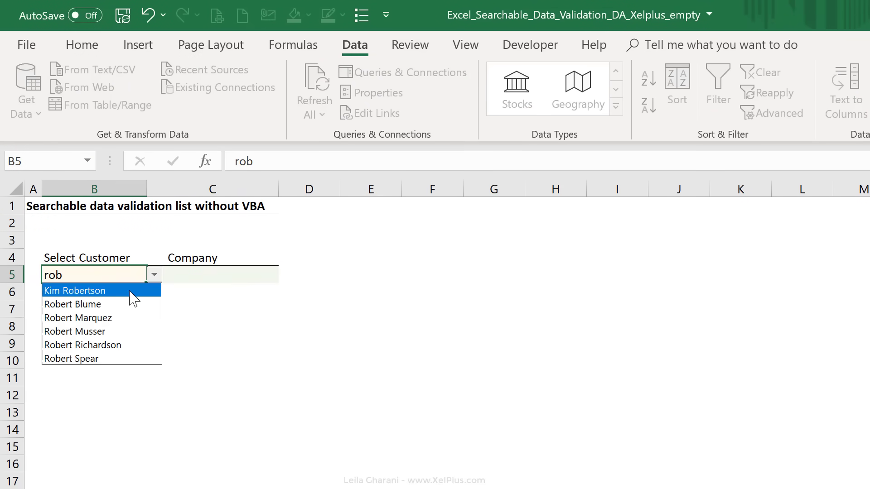
{"action": "left_click", "coordinate": [117, 320]}
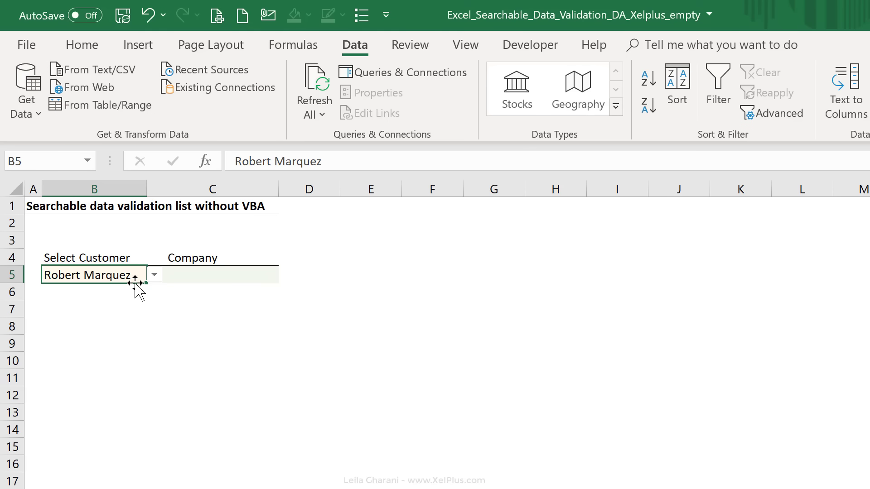
{"action": "left_click", "coordinate": [205, 274]}
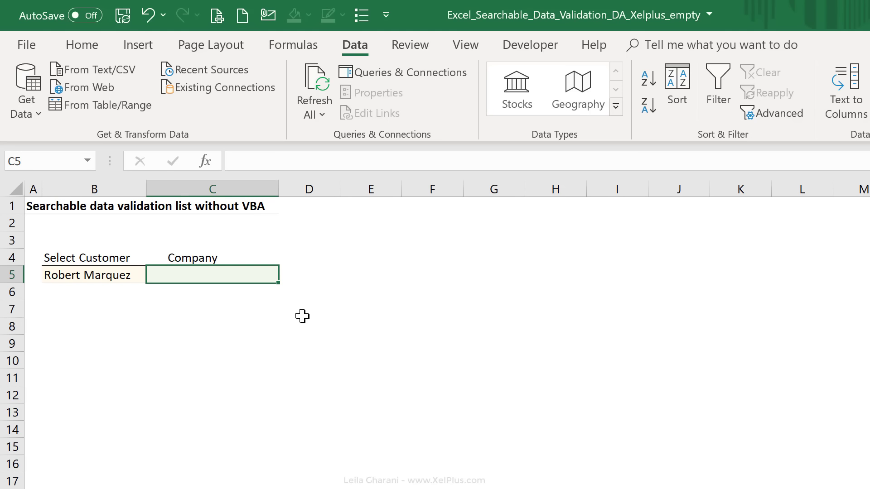
- Start a FILTER formula in C5 returning MasterData!B2:B32, with MasterData!A2:A32 as criteria range
{"action": "type", "text": "=filt"}
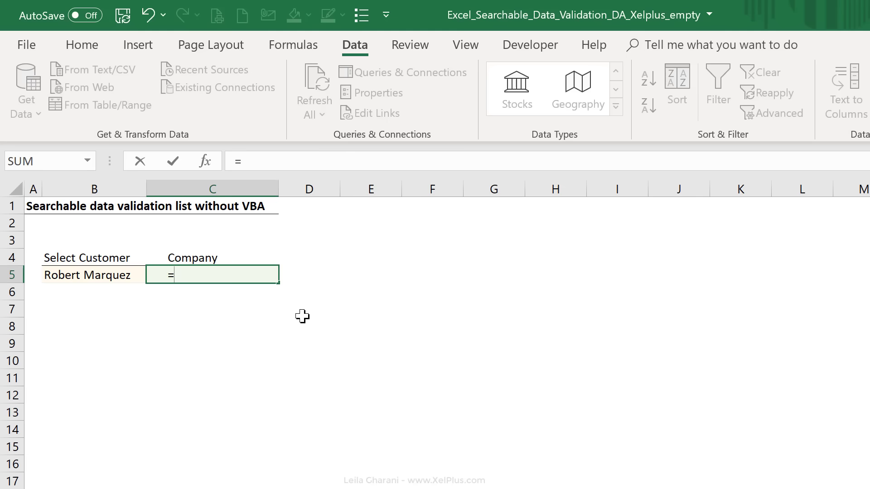
{"action": "type", "text": "er("}
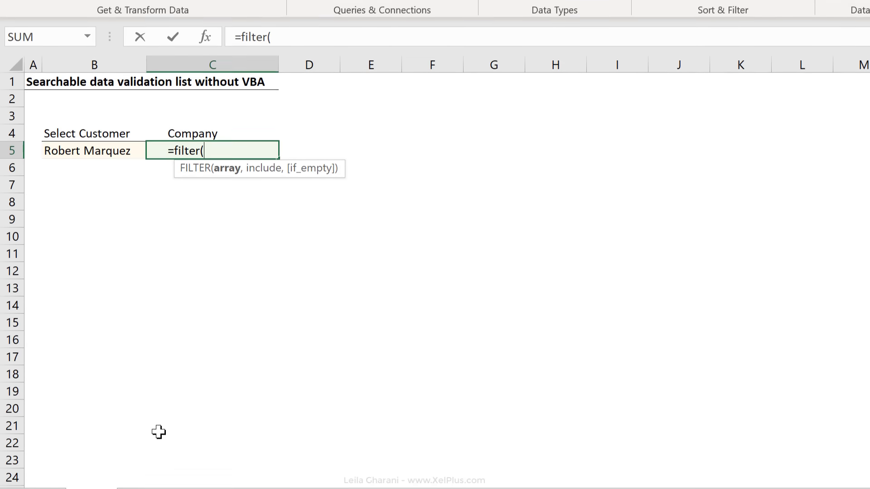
{"action": "left_click", "coordinate": [167, 475]}
{"action": "left_click", "coordinate": [165, 80]}
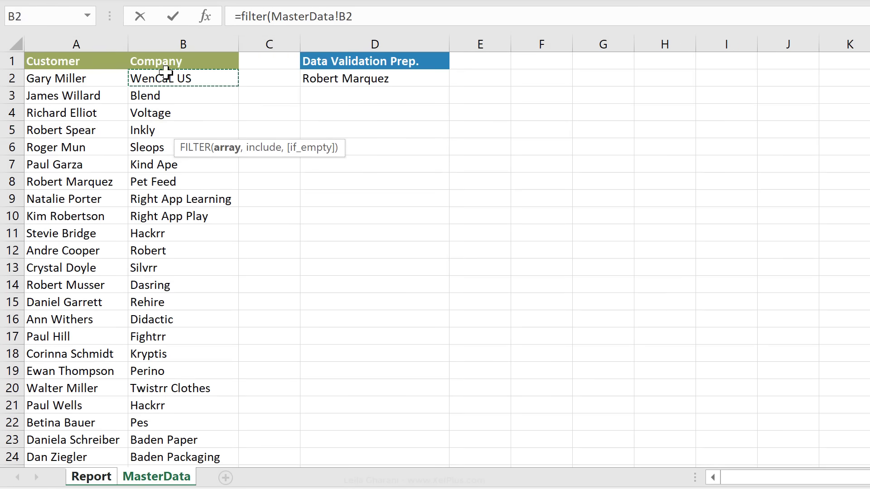
{"action": "key", "text": "ctrl+shift+Down"}
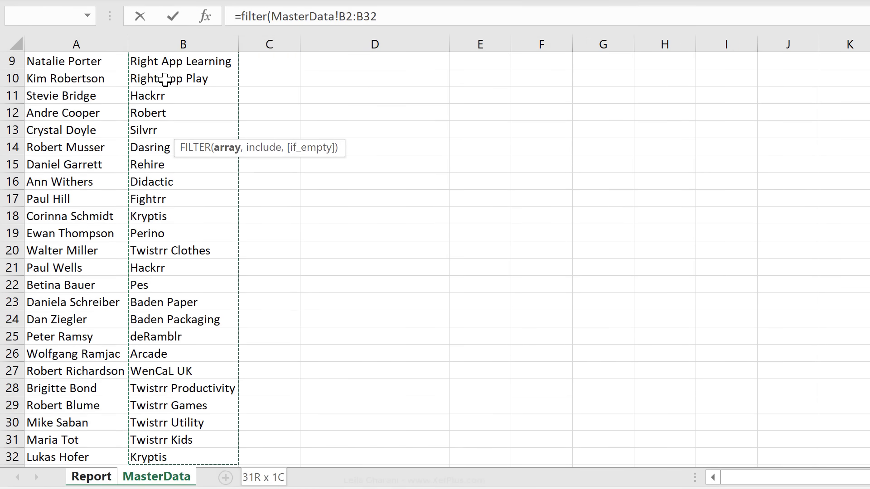
{"action": "type", "text": ","}
{"action": "scroll", "coordinate": [55, 148], "scroll_direction": "up", "scroll_amount": 3}
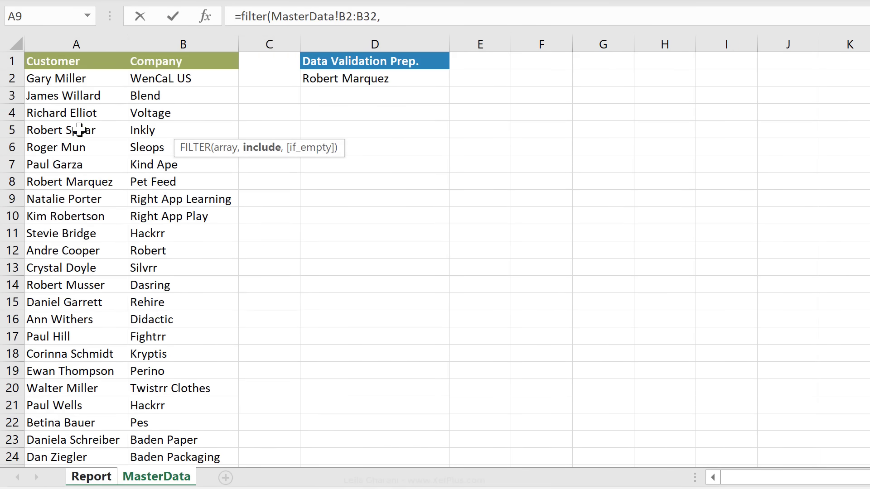
{"action": "left_click", "coordinate": [62, 79]}
{"action": "key", "text": "ctrl+shift+Down"}
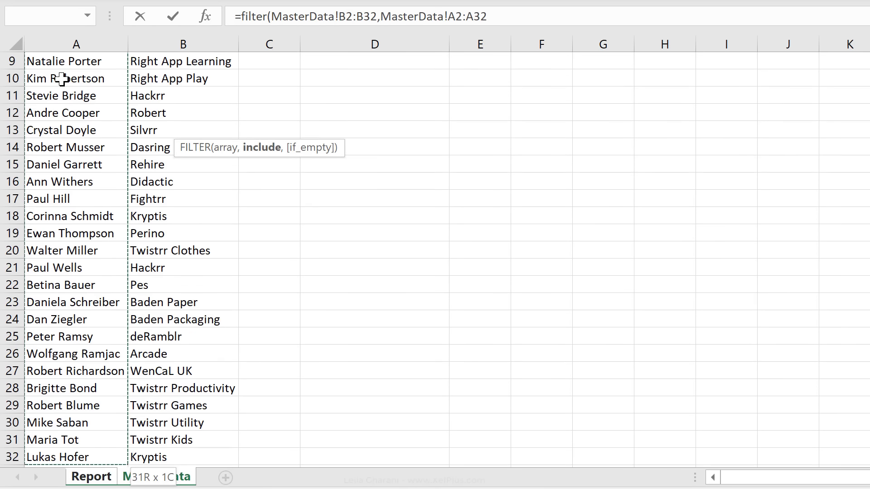
- Complete the criteria as equal to Report!B5 with an empty "" fallback and commit the formula
{"action": "type", "text": "="}
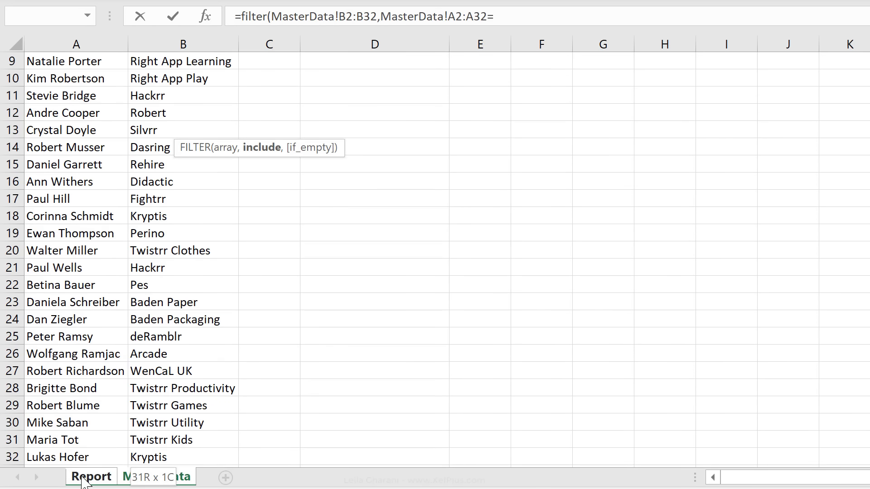
{"action": "left_click", "coordinate": [86, 479]}
{"action": "left_click", "coordinate": [73, 130]}
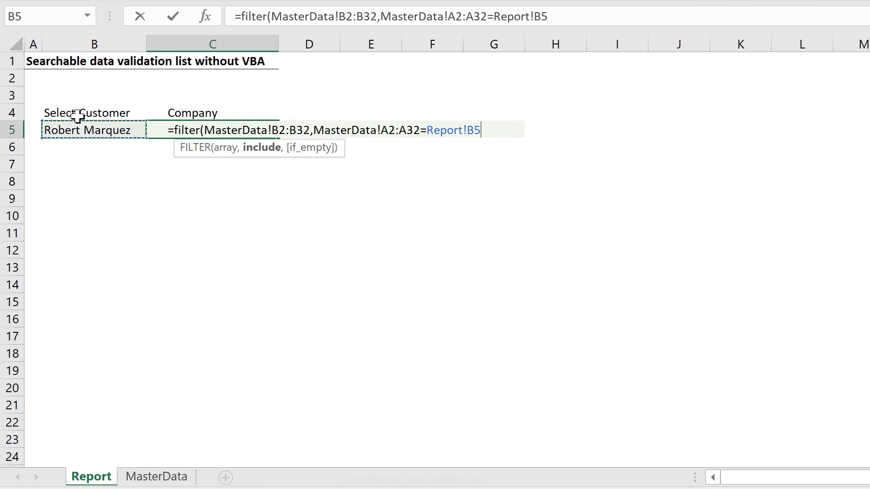
{"action": "type", "text": ","}
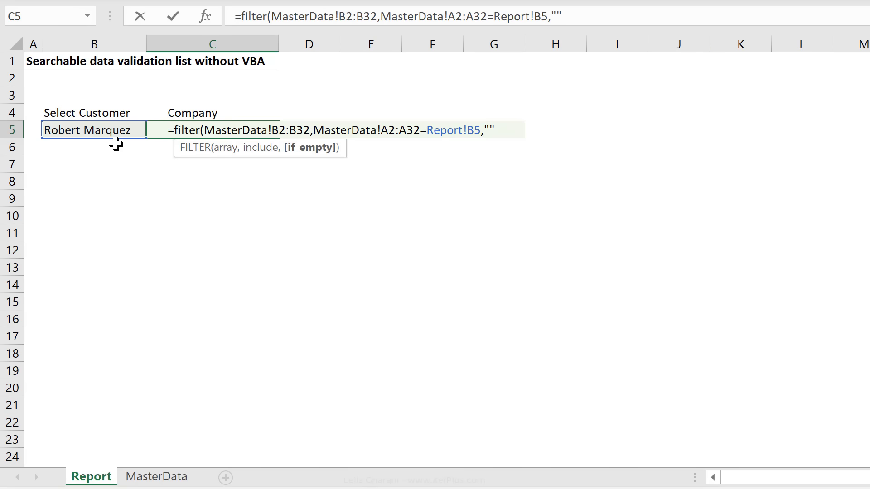
{"action": "type", "text": "\"\")"}
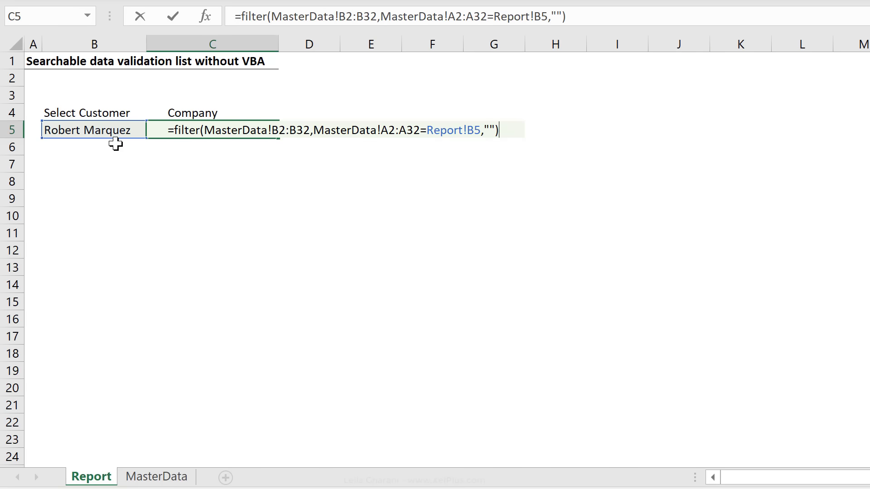
{"action": "key", "text": "Return"}
{"action": "key", "text": "Up"}
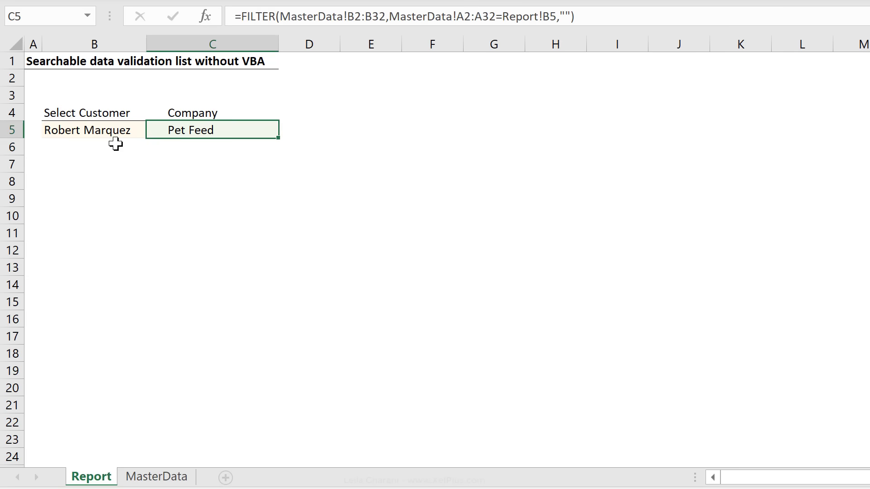
- Search B5 for 'm', pick a matching customer, and check the company shown in C5
{"action": "left_click", "coordinate": [116, 129]}
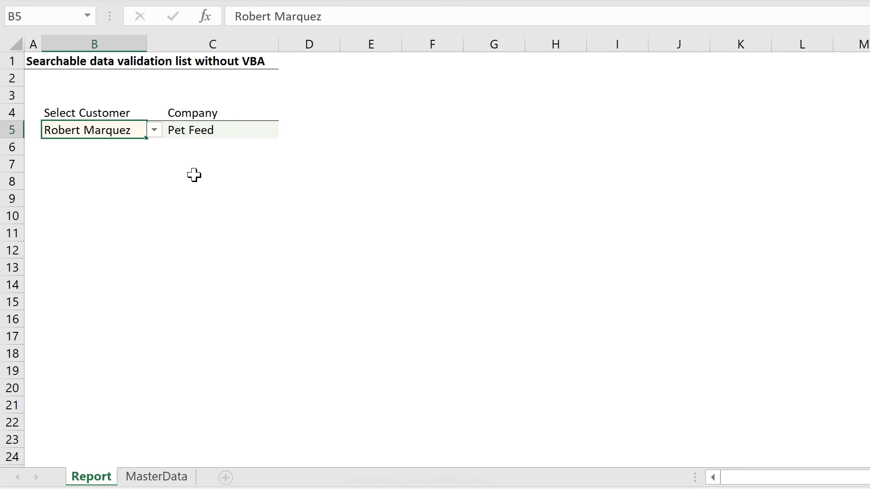
{"action": "type", "text": "m"}
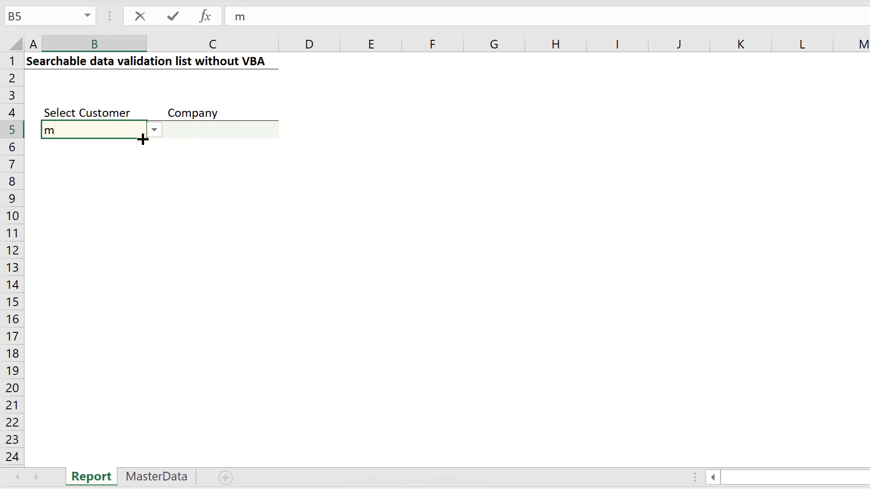
{"action": "left_click", "coordinate": [156, 132]}
{"action": "left_click", "coordinate": [157, 134]}
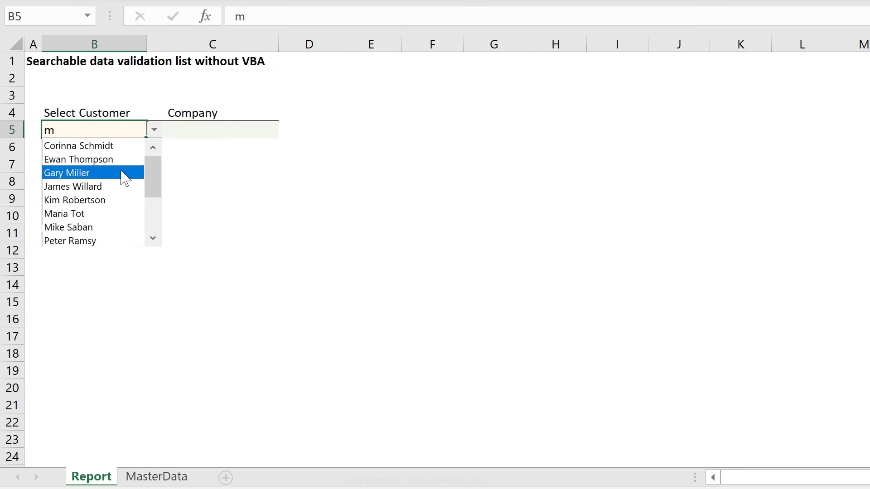
{"action": "left_click", "coordinate": [110, 186]}
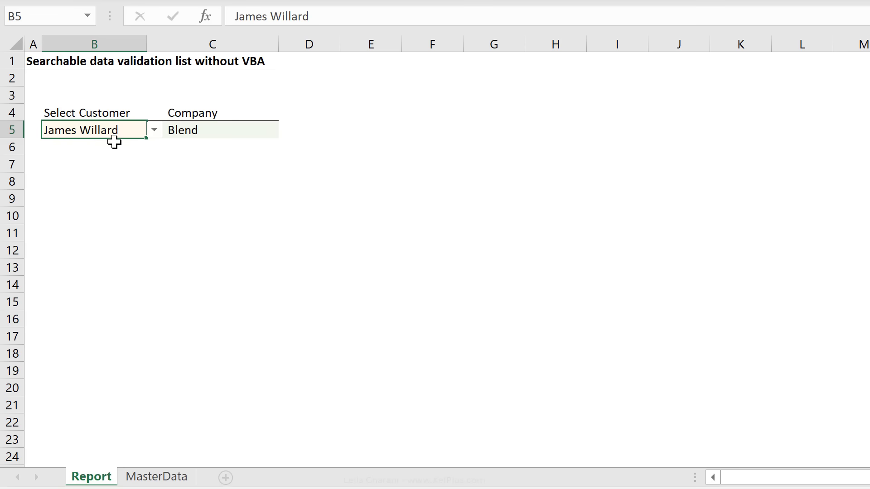
{"action": "left_click", "coordinate": [190, 136]}
- Search B5 for a name with no matches and select the 'not found' entry
{"action": "left_click", "coordinate": [140, 136]}
{"action": "type", "text": "leila"}
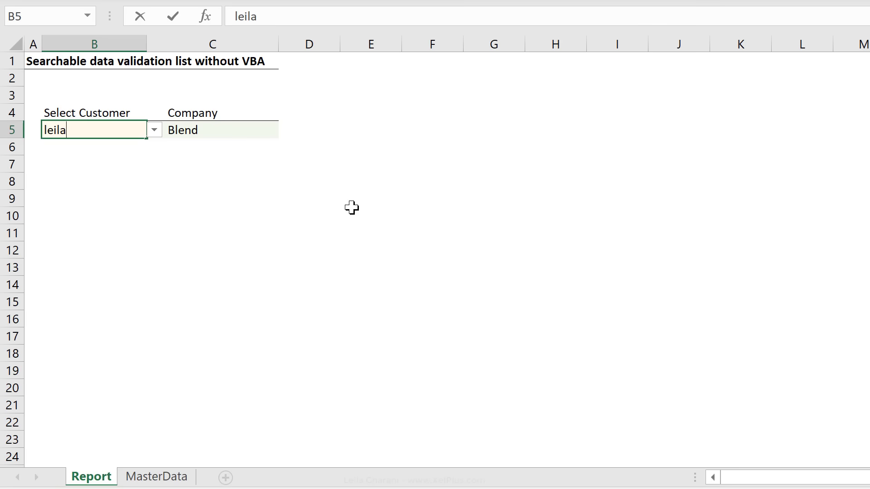
{"action": "left_click", "coordinate": [116, 154]}
{"action": "left_click", "coordinate": [110, 130]}
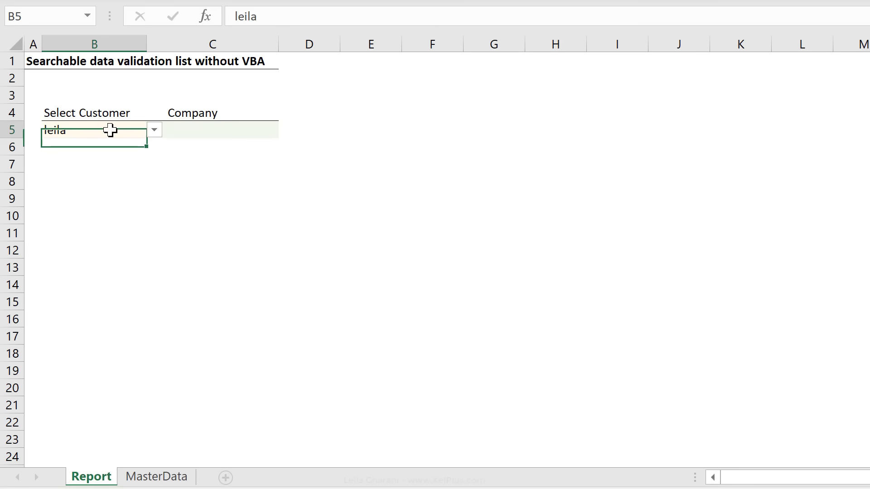
{"action": "left_click", "coordinate": [154, 131]}
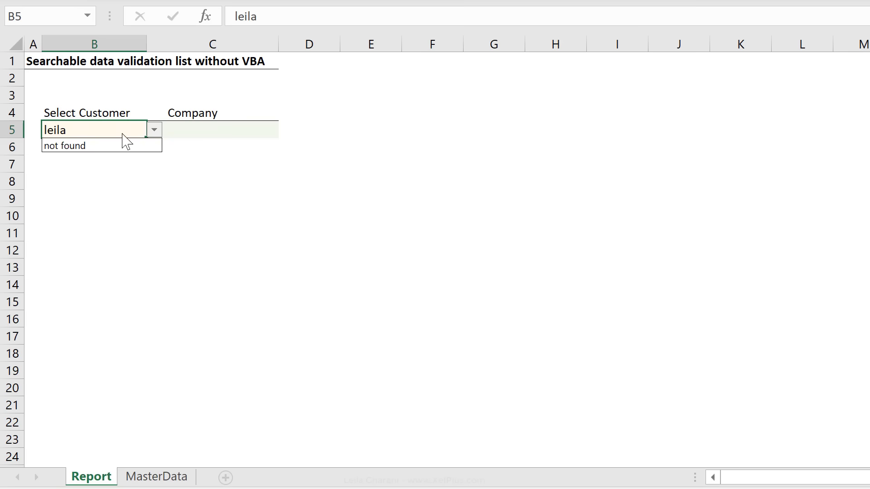
{"action": "left_click", "coordinate": [86, 146]}
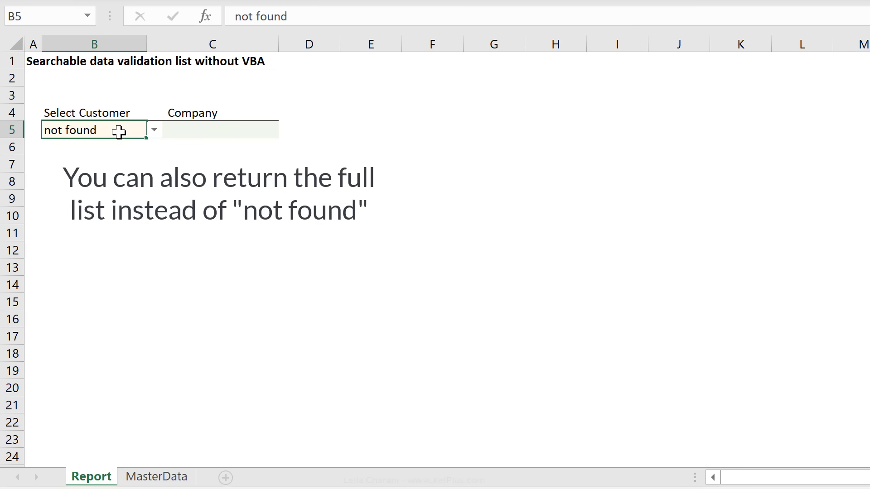
- On the MasterData sheet, select a cell inside the customer and company list
{"action": "left_click", "coordinate": [173, 478]}
{"action": "scroll", "coordinate": [105, 360], "scroll_direction": "down", "scroll_amount": 4}
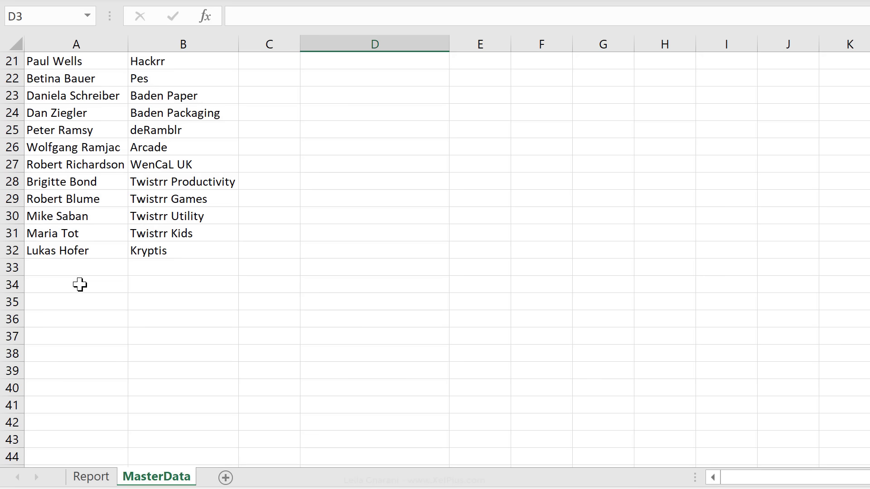
{"action": "scroll", "coordinate": [78, 280], "scroll_direction": "up", "scroll_amount": 7}
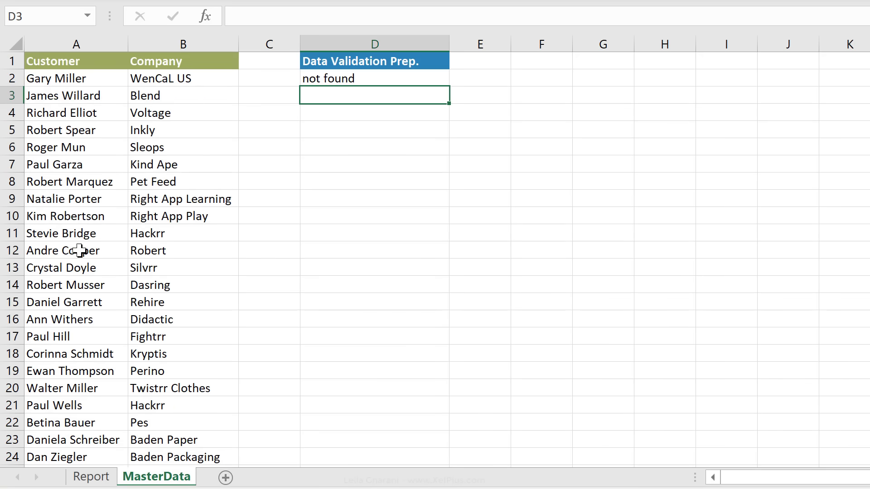
{"action": "left_click", "coordinate": [79, 250]}
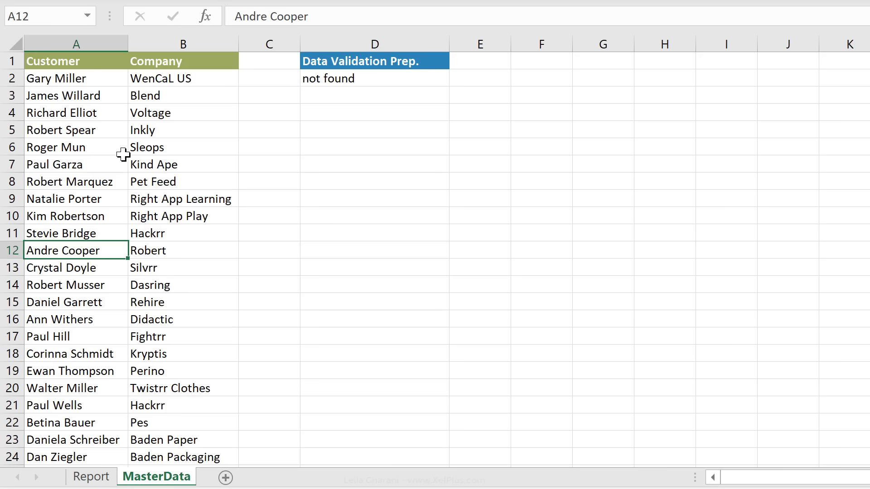
- Convert the list into a table with headers, clear its style, and name it TableCustomer
{"action": "key", "text": "ctrl+t"}
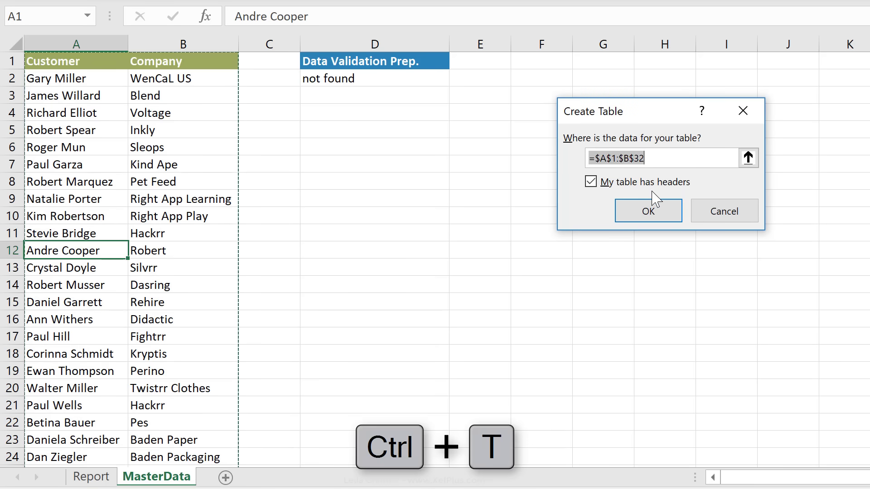
{"action": "left_click", "coordinate": [647, 211]}
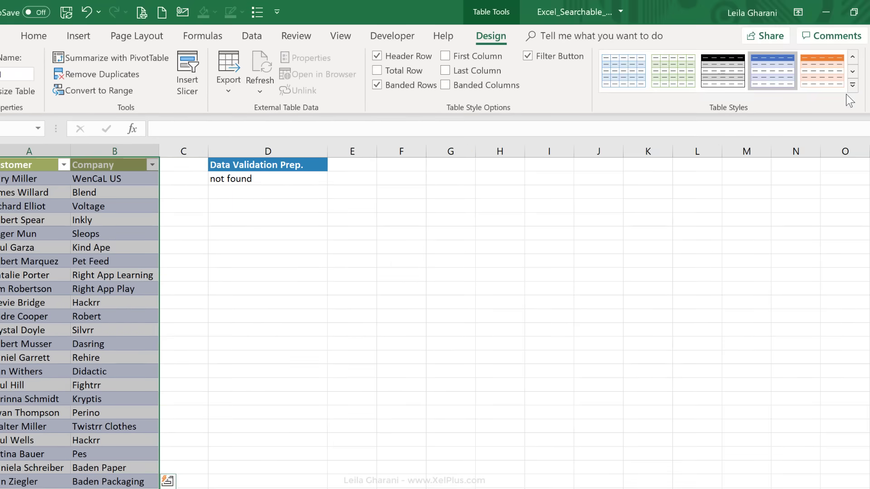
{"action": "left_click", "coordinate": [851, 85]}
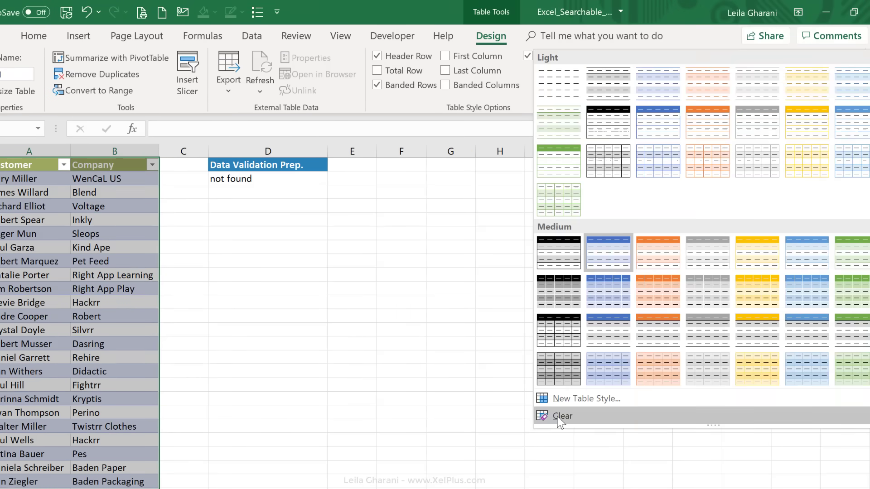
{"action": "left_click", "coordinate": [561, 414]}
{"action": "left_click", "coordinate": [115, 224]}
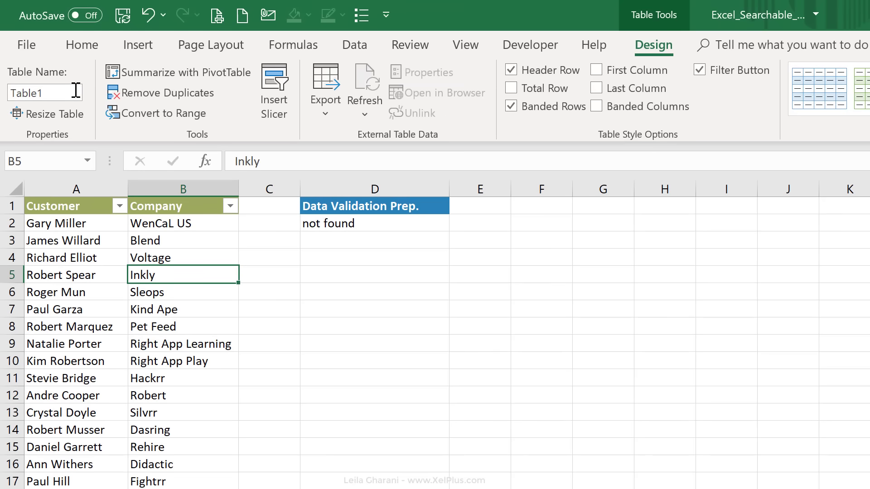
{"action": "type", "text": "mer"}
{"action": "key", "text": "Return"}
- Add a new customer in row 33 with company XelPlus
{"action": "scroll", "coordinate": [117, 394], "scroll_direction": "down", "scroll_amount": 4}
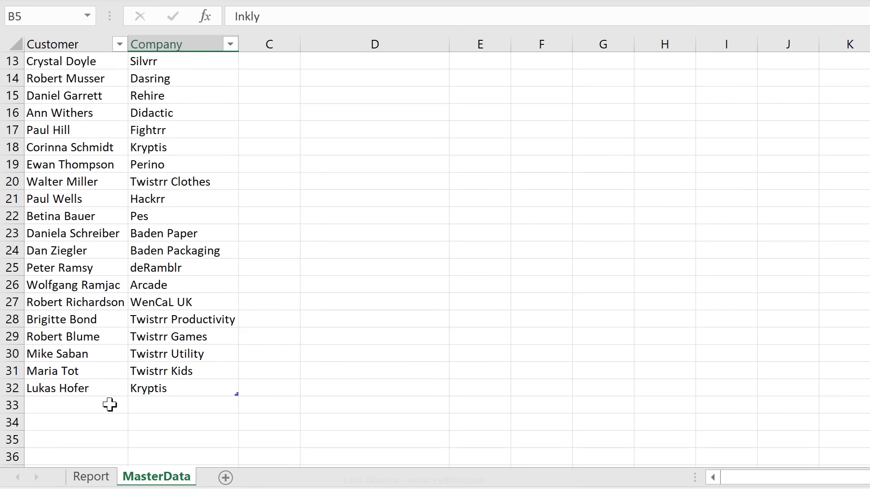
{"action": "left_click", "coordinate": [115, 405]}
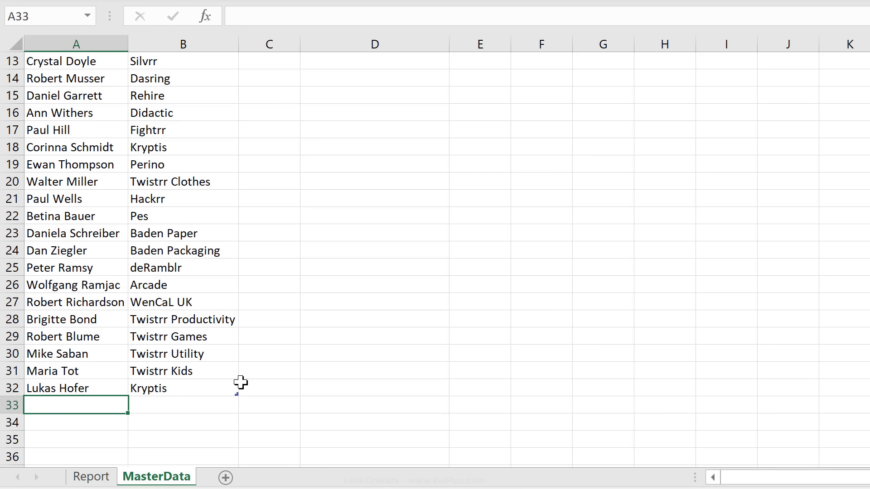
{"action": "type", "text": "Leila Ghara"}
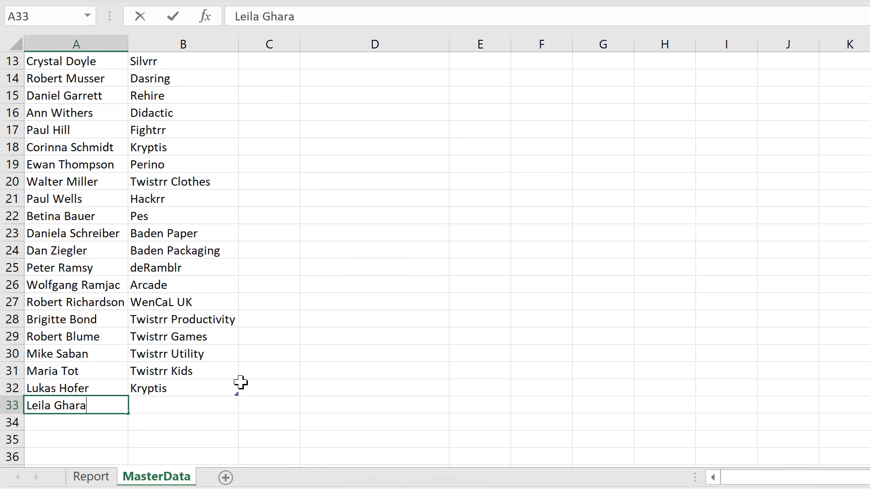
{"action": "type", "text": "ni"}
{"action": "key", "text": "Tab"}
{"action": "type", "text": "XelPlus"}
{"action": "key", "text": "Return"}
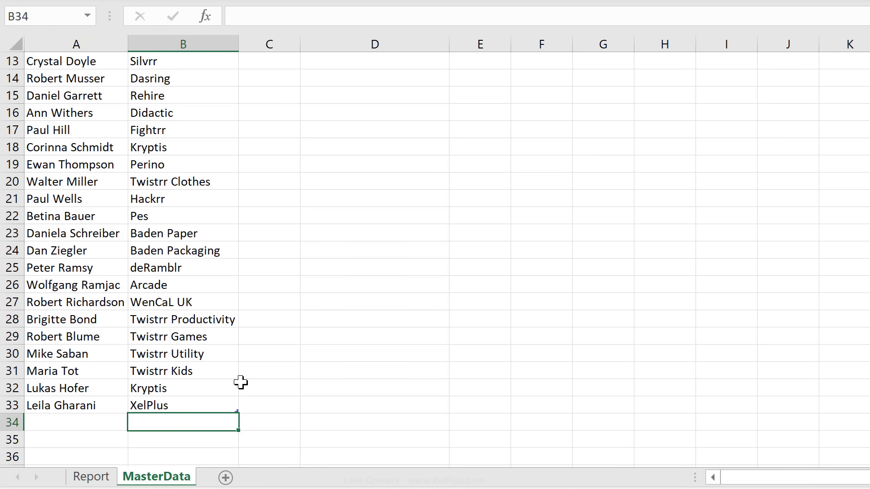
- Search B5 for the new customer, choose them, and confirm C5 shows XelPlus
{"action": "left_click", "coordinate": [105, 476]}
{"action": "type", "text": "leila"}
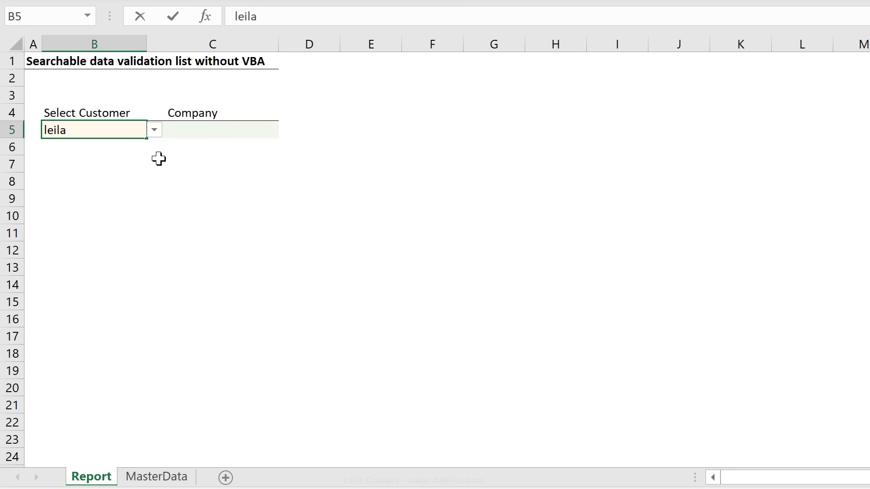
{"action": "left_click", "coordinate": [154, 130]}
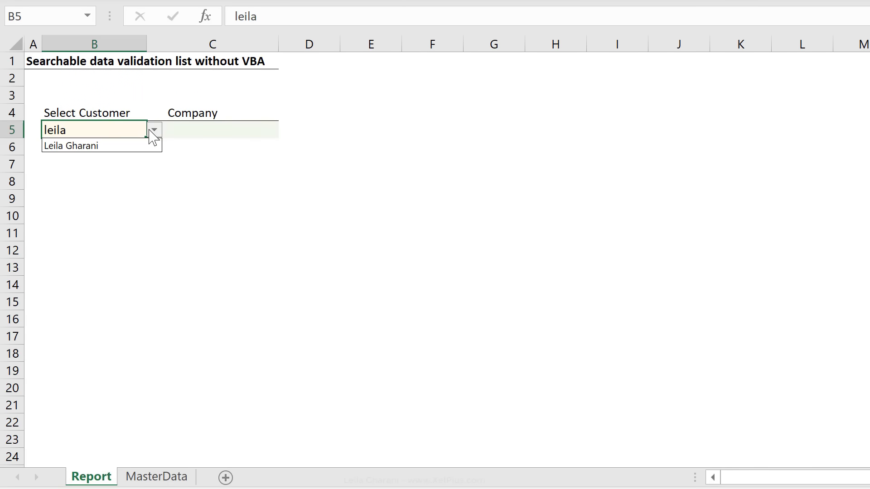
{"action": "left_click", "coordinate": [131, 145]}
{"action": "left_click", "coordinate": [209, 127]}
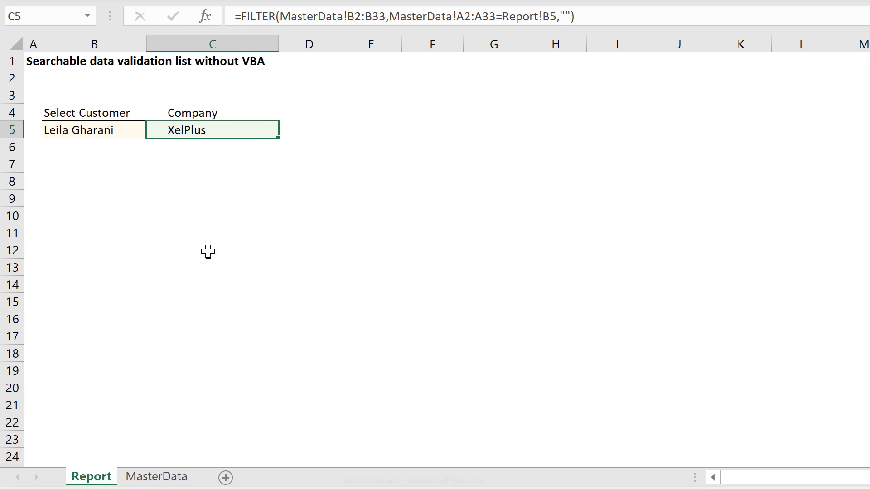
{"action": "left_click", "coordinate": [156, 477]}
{"action": "left_click", "coordinate": [82, 398]}
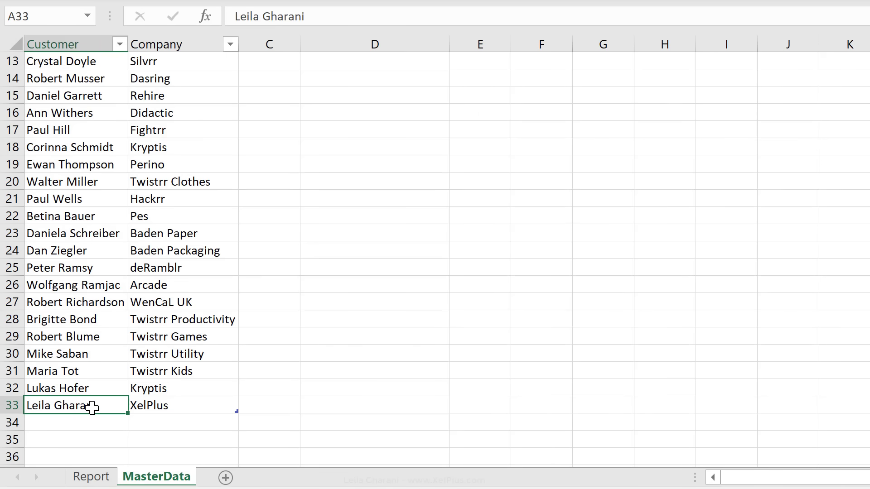
- On the Report sheet, search B5 for 'me' and open the dropdown showing the two matching customers
{"action": "left_click", "coordinate": [91, 476]}
{"action": "left_click", "coordinate": [89, 136]}
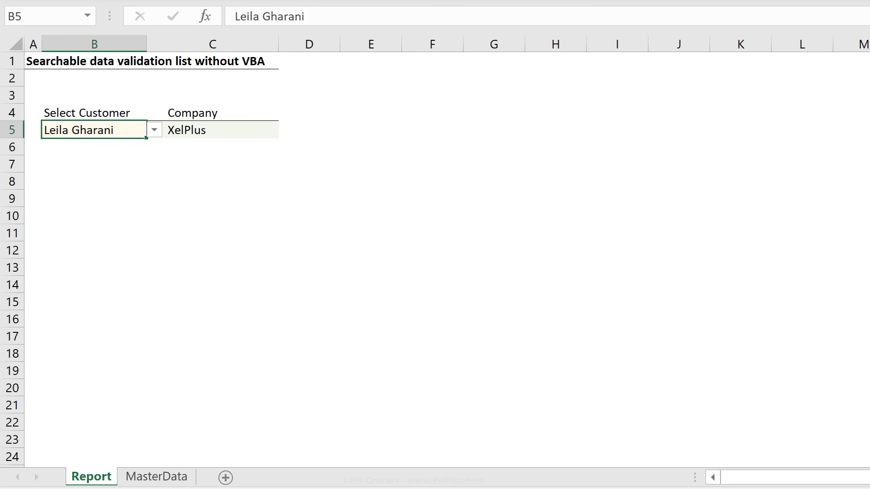
{"action": "key", "text": "BackSpace"}
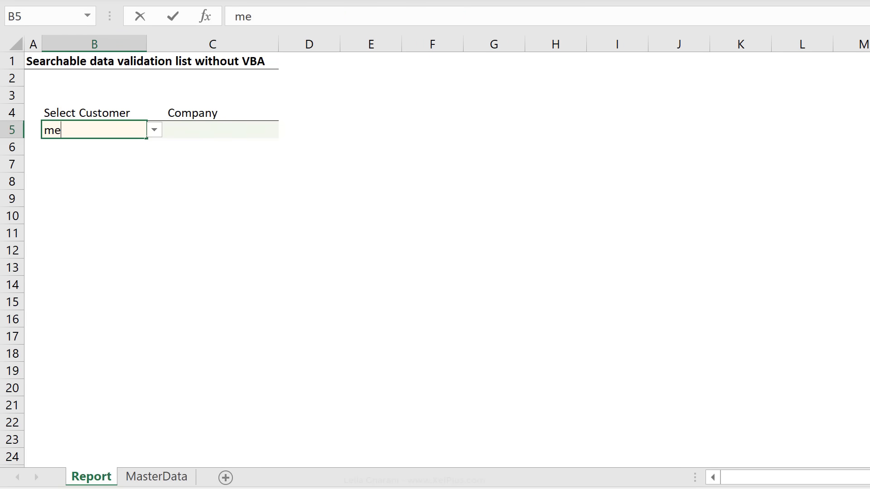
{"action": "left_click", "coordinate": [154, 131]}
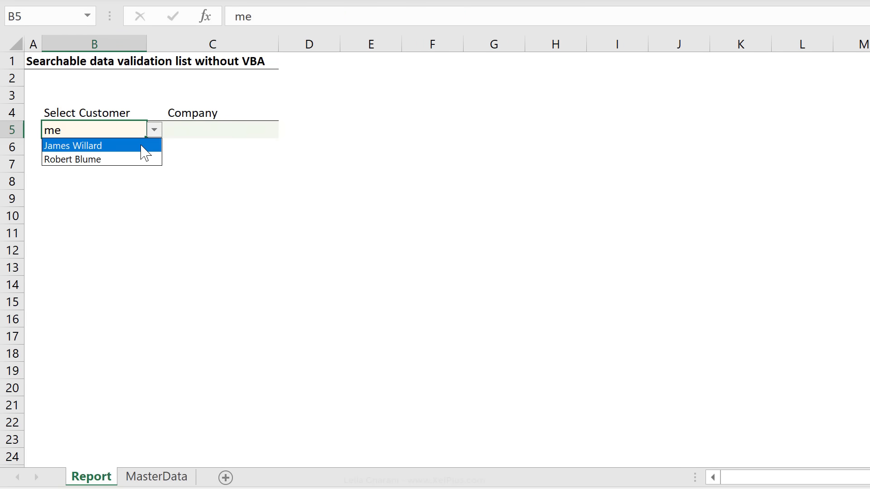